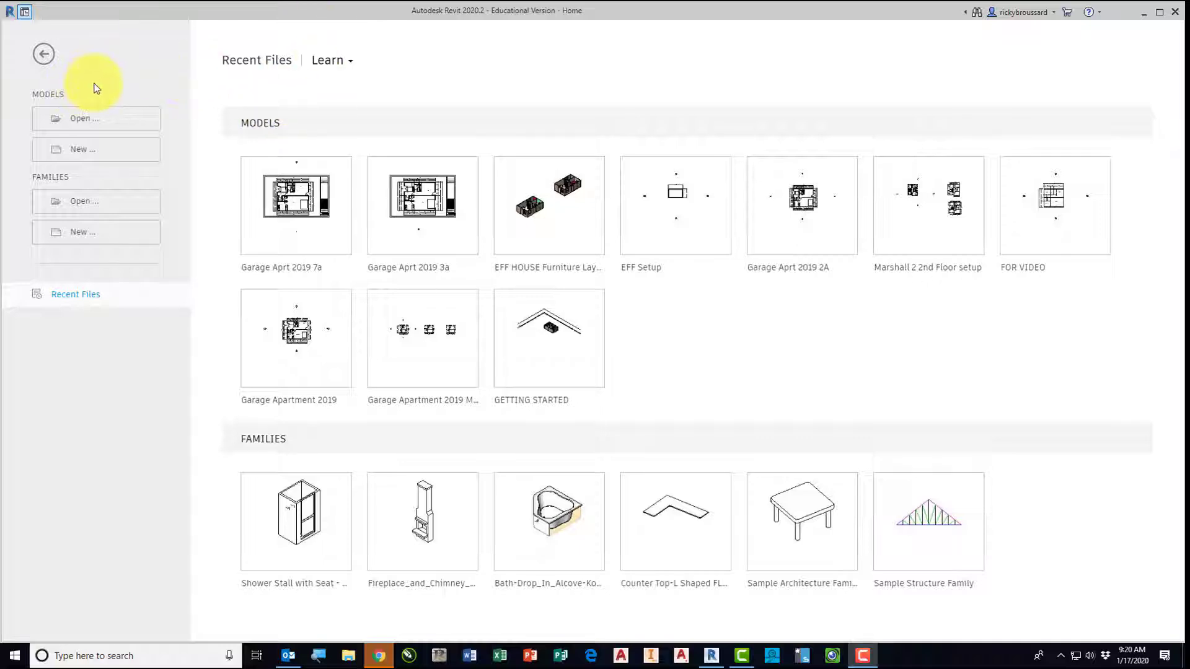
Create a new project from the Residential-Default.rte template
{"action": "left_click", "coordinate": [84, 162]}
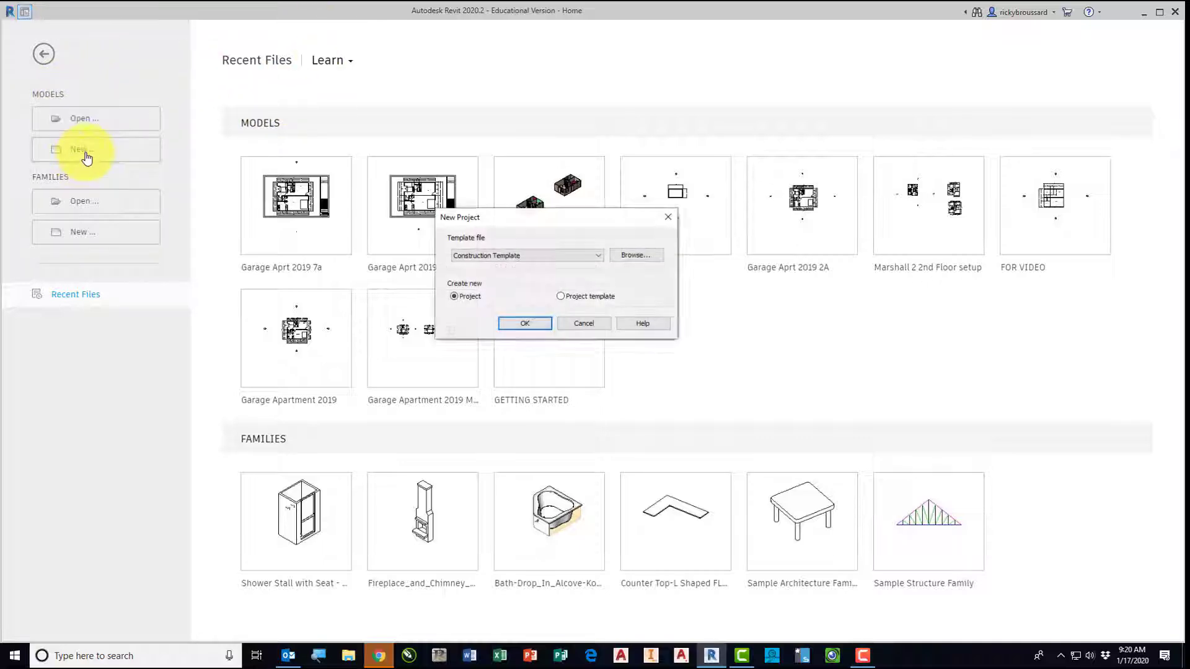
{"action": "left_click", "coordinate": [637, 255]}
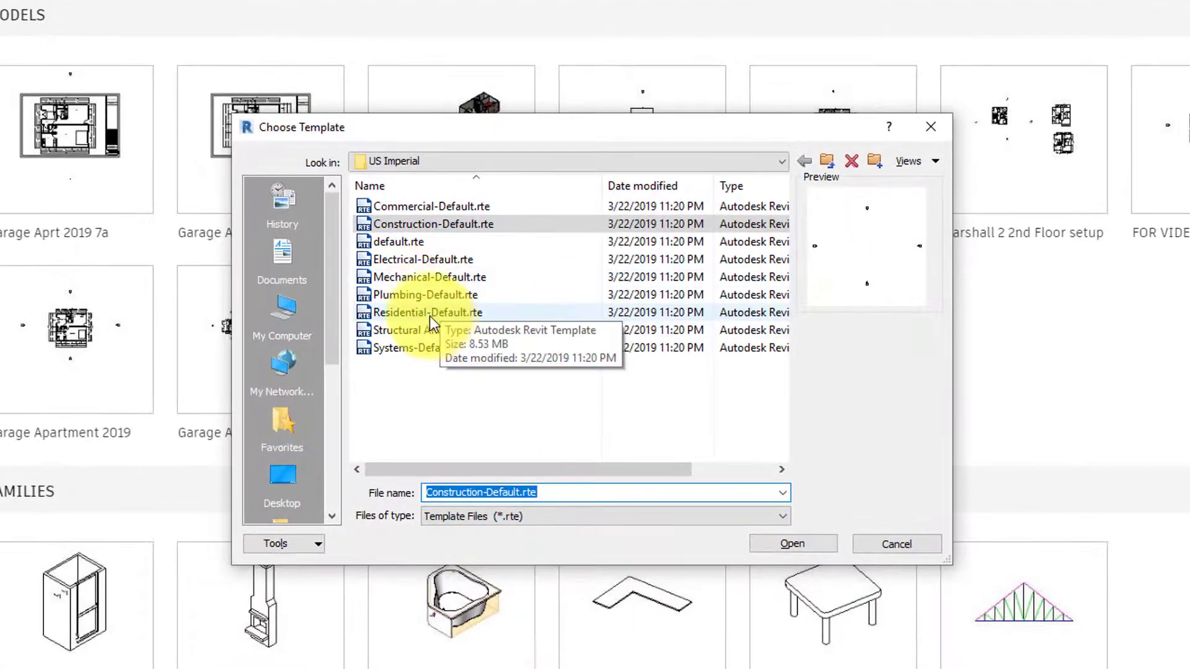
{"action": "left_click", "coordinate": [430, 315]}
{"action": "left_click", "coordinate": [794, 545]}
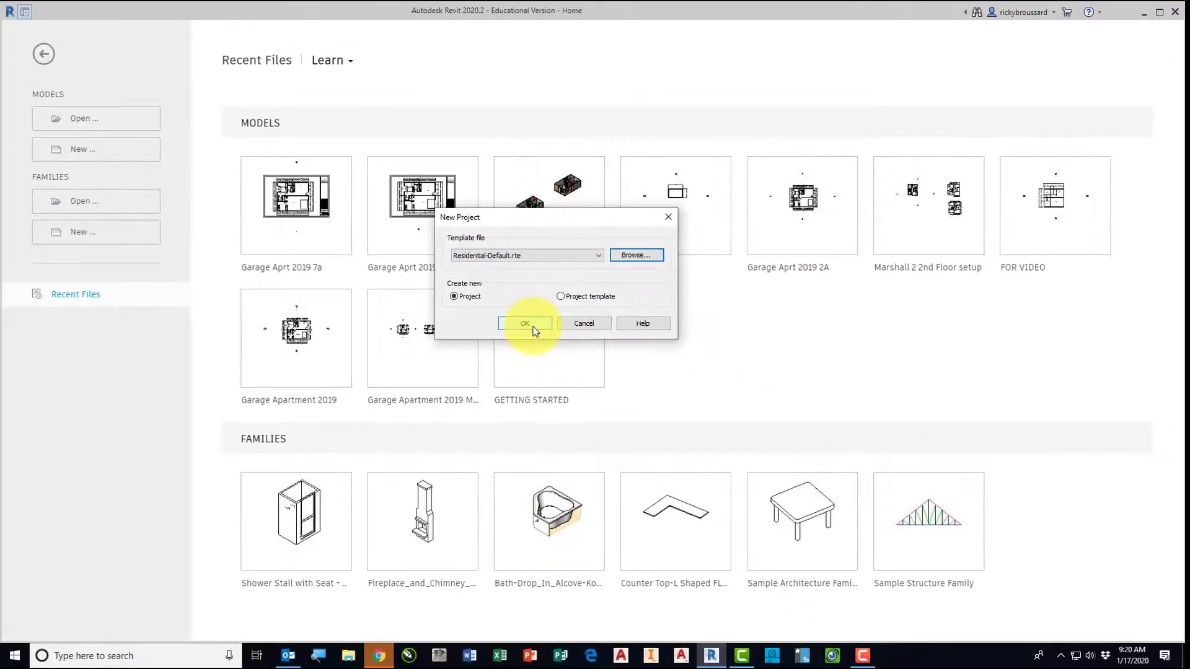
{"action": "left_click", "coordinate": [533, 328]}
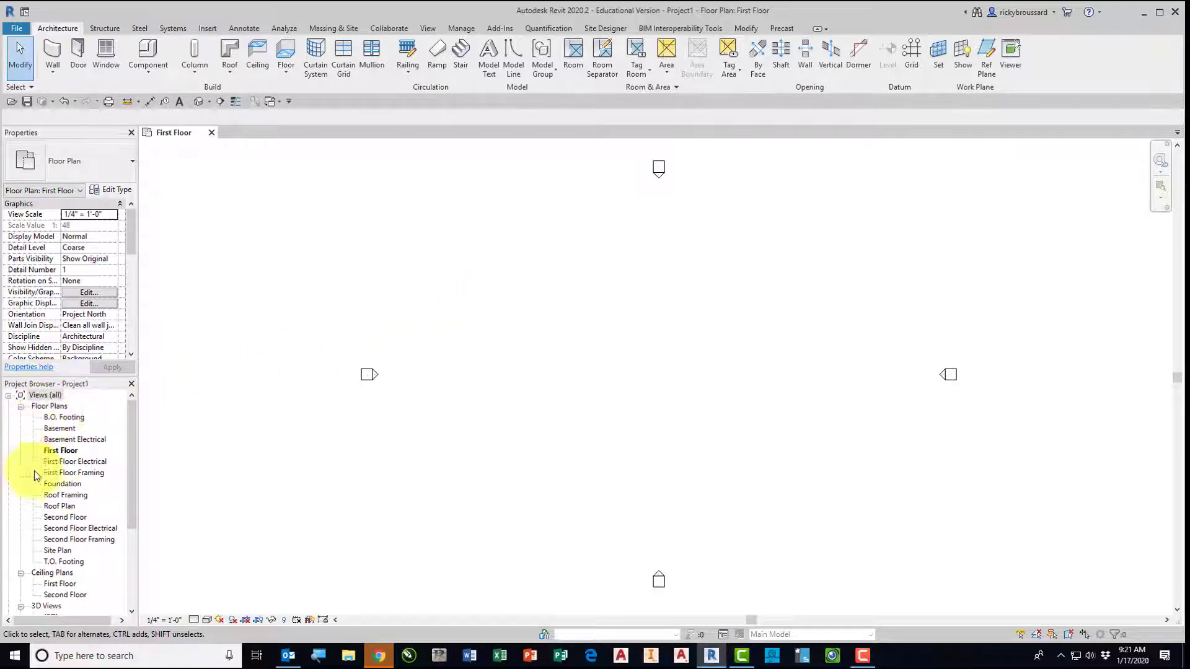
In the South elevation, delete the Basement, T.O. Footing, B.O. Footing and Second Floor levels along with their views
{"action": "left_click_drag", "start_coordinate": [132, 415], "coordinate": [129, 496]}
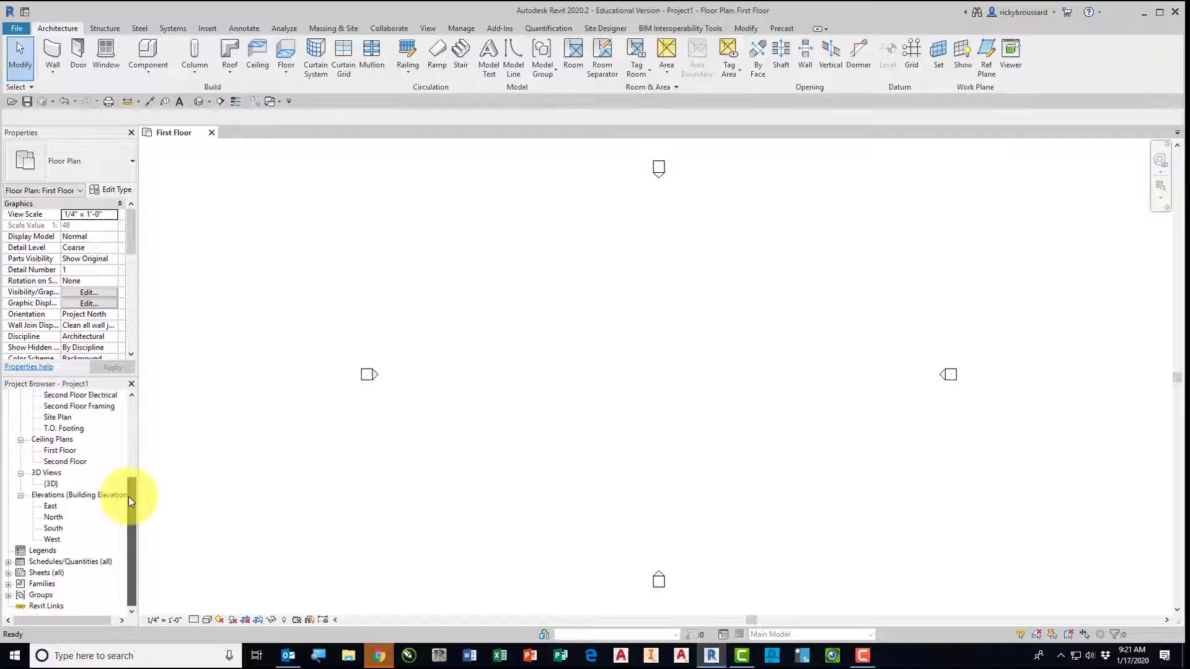
{"action": "double_click", "coordinate": [55, 529]}
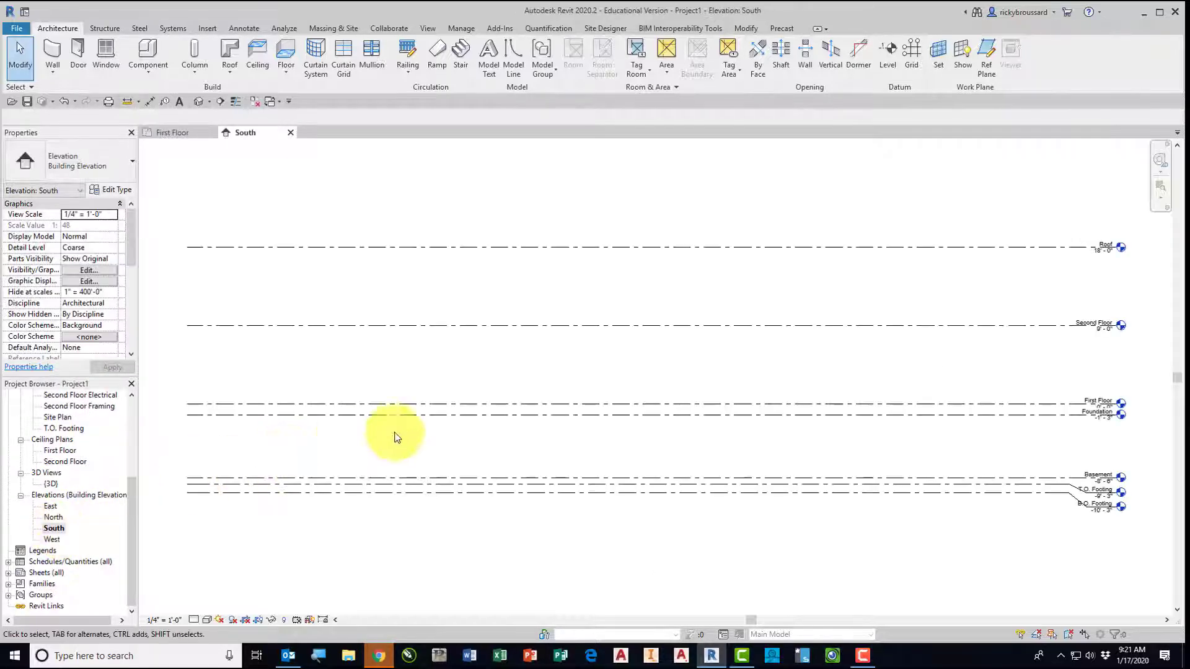
{"action": "left_click_drag", "start_coordinate": [1124, 537], "coordinate": [1053, 474]}
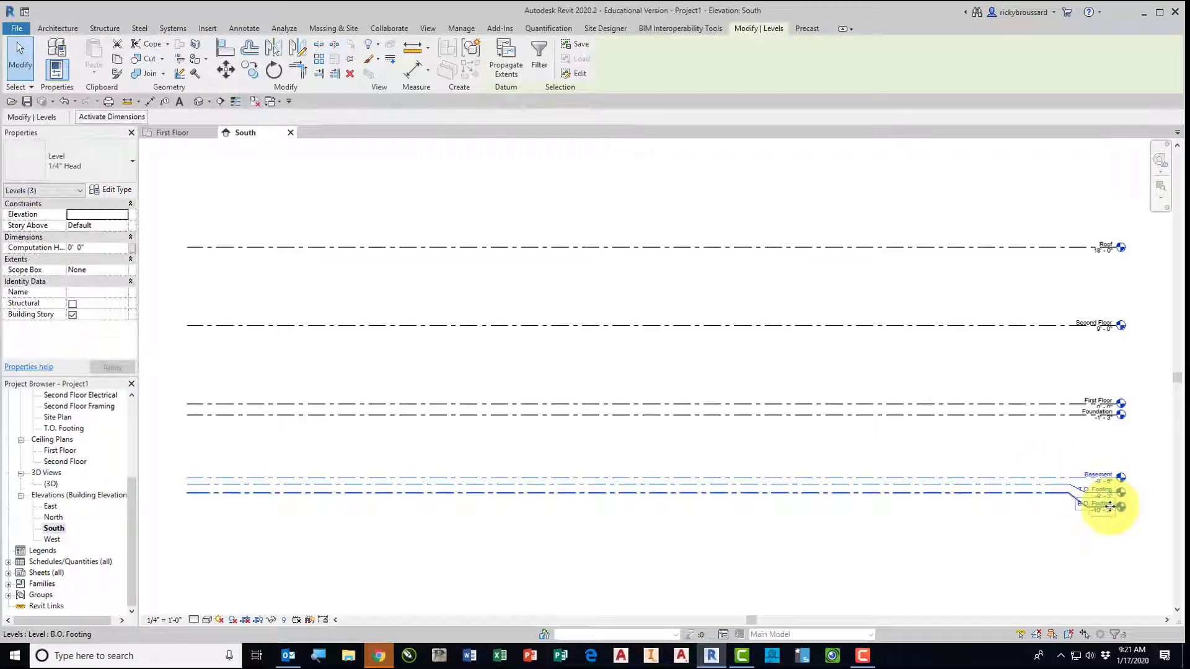
{"action": "key", "text": "Delete"}
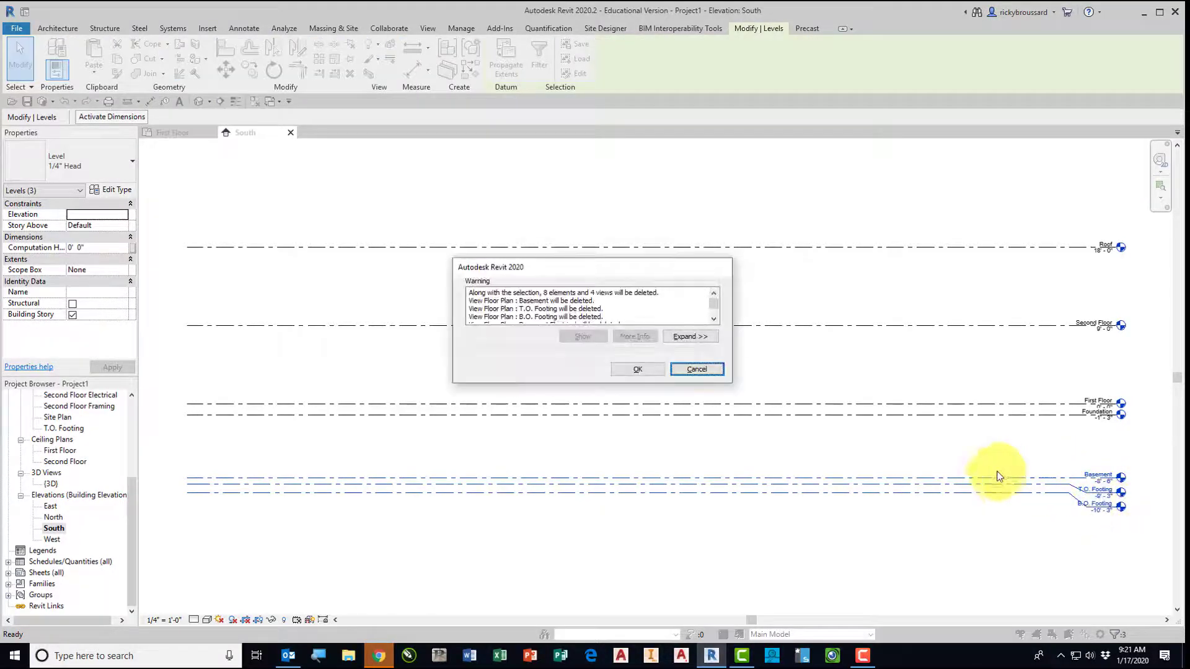
{"action": "left_click", "coordinate": [637, 371]}
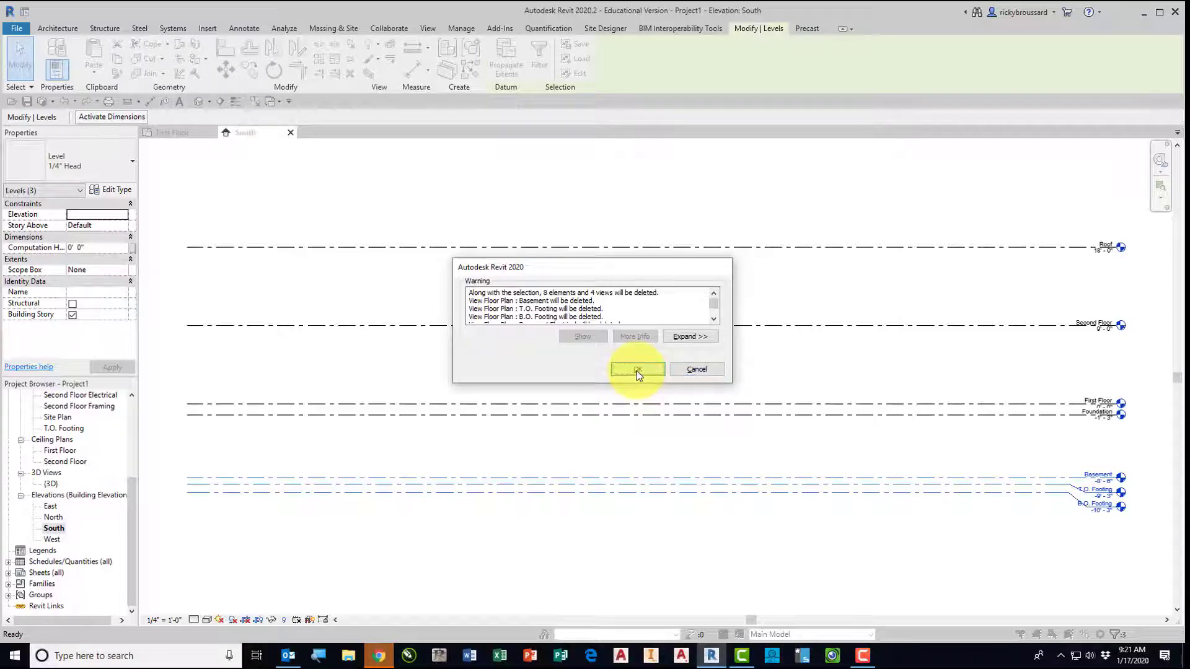
{"action": "left_click", "coordinate": [1059, 313]}
{"action": "key", "text": "Delete"}
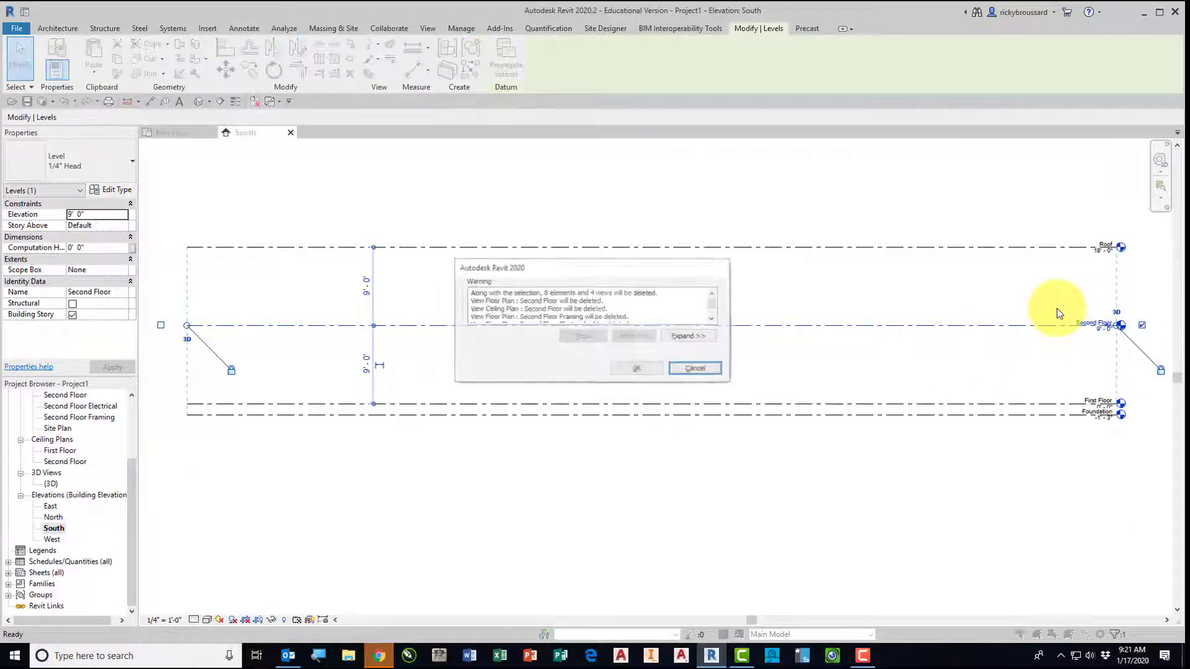
{"action": "left_click", "coordinate": [643, 371]}
Set the Roof level's elevation to 9' 0" in the South elevation
{"action": "scroll", "coordinate": [1113, 242], "scroll_direction": "up", "scroll_amount": 4}
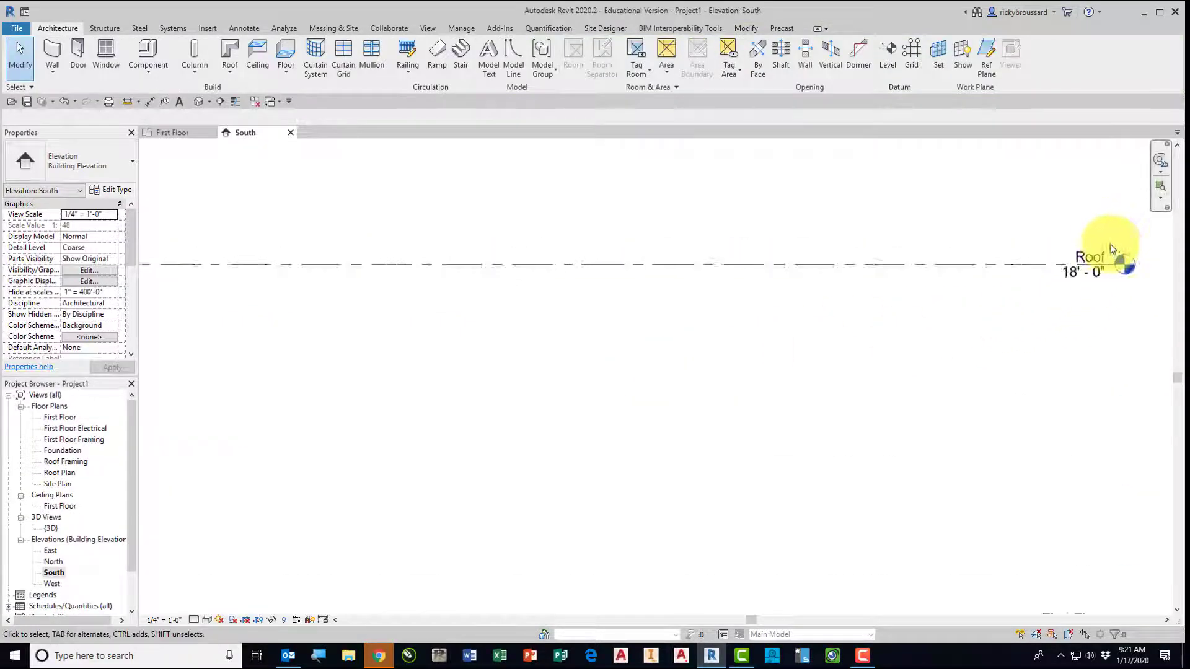
{"action": "left_click", "coordinate": [1046, 301]}
{"action": "left_click", "coordinate": [1045, 300]}
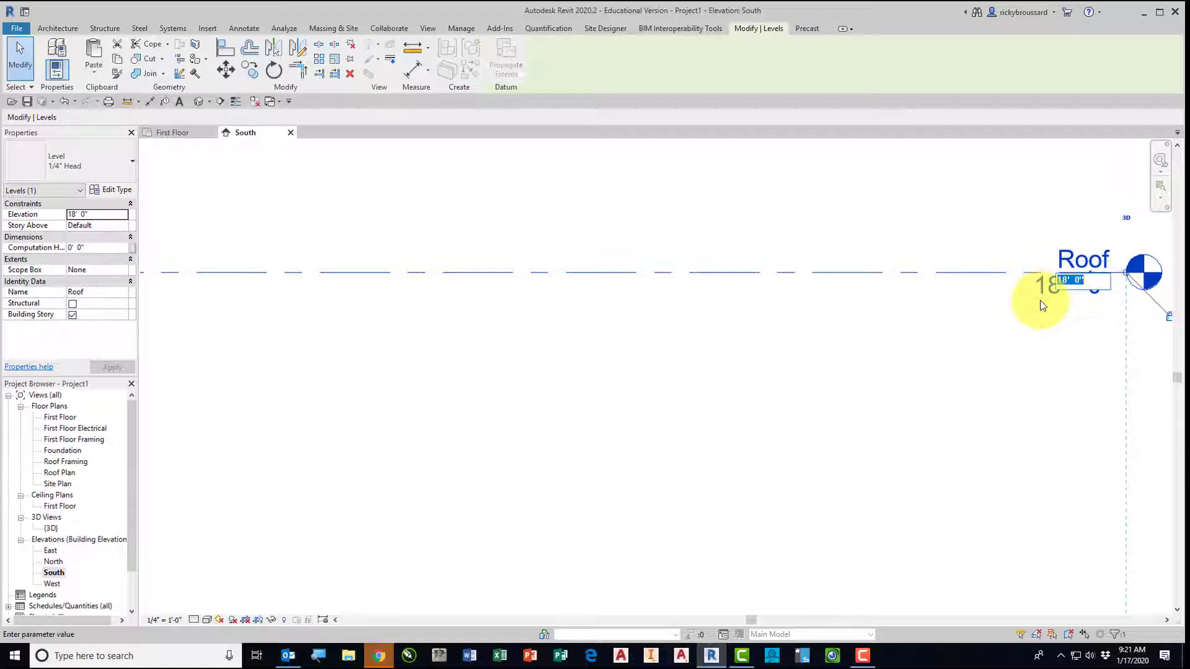
{"action": "type", "text": "9"}
{"action": "key", "text": "Return"}
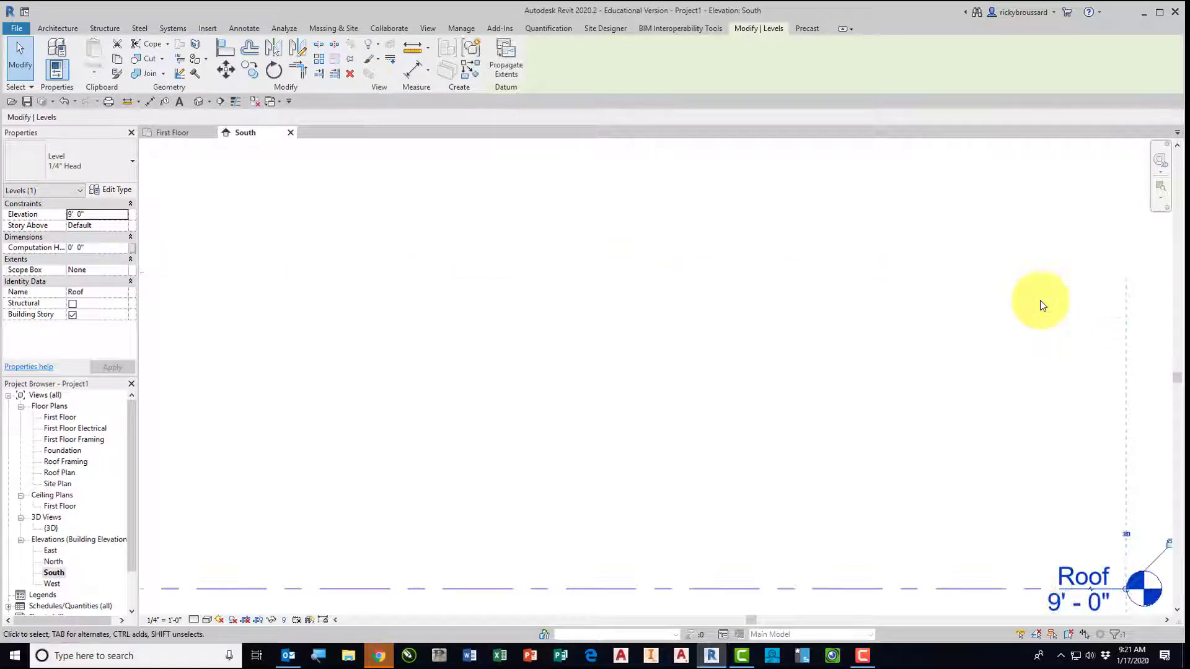
{"action": "scroll", "coordinate": [890, 327], "scroll_direction": "down", "scroll_amount": 3}
{"action": "left_click", "coordinate": [912, 496]}
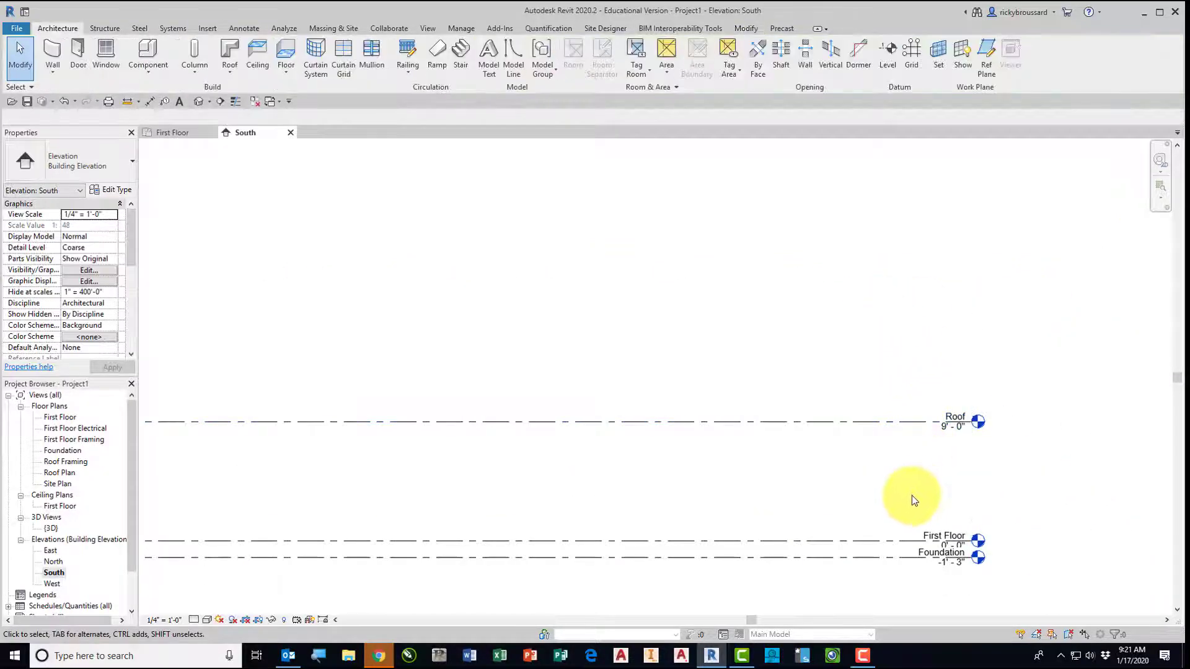
{"action": "middle_click_drag", "start_coordinate": [892, 479], "coordinate": [738, 420]}
{"action": "scroll", "coordinate": [772, 425], "scroll_direction": "up", "scroll_amount": 2}
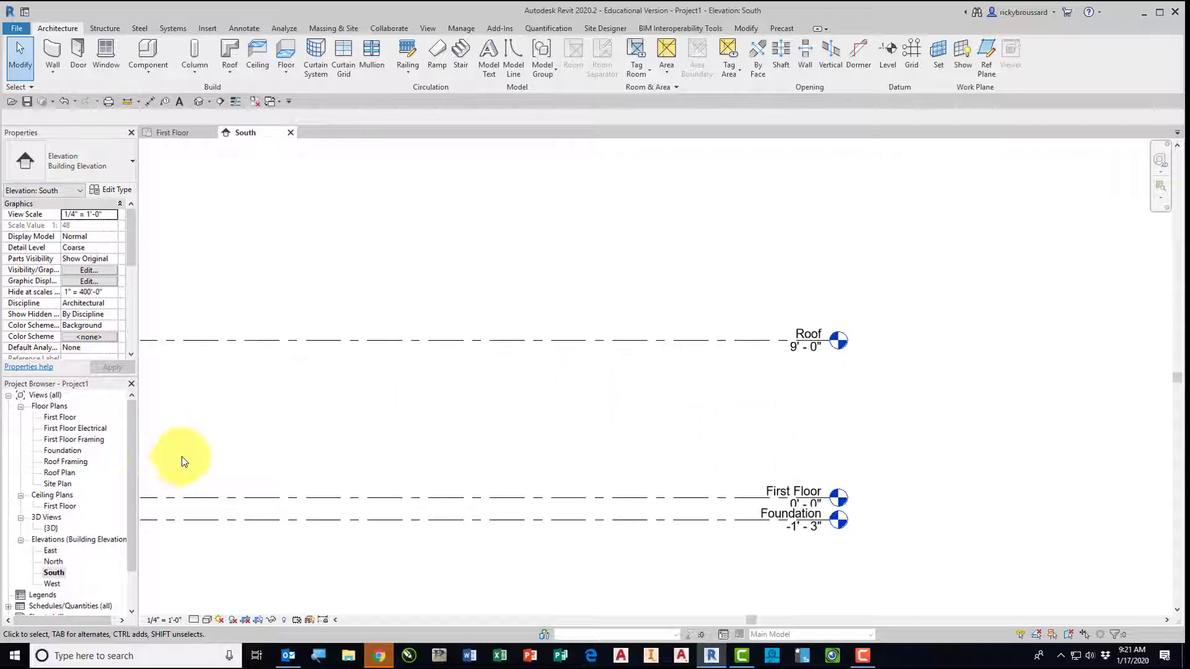
In the First Floor plan, start a wall using the type Exterior - Wood Shingle on Wood Stud
{"action": "double_click", "coordinate": [58, 418]}
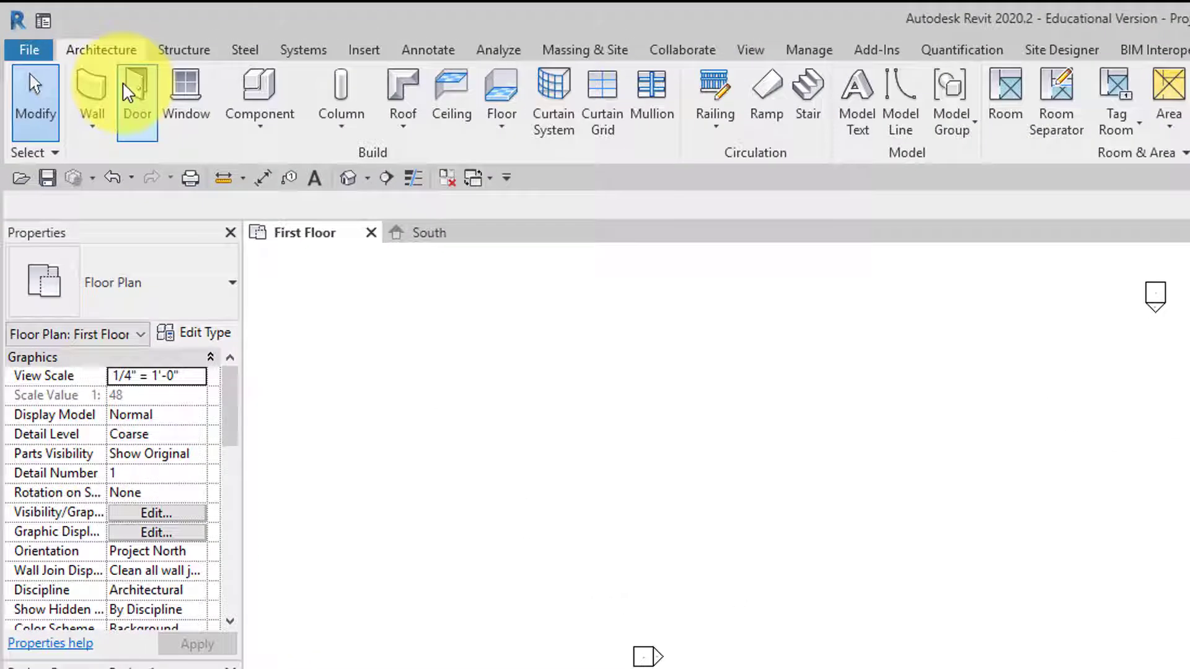
{"action": "left_click", "coordinate": [90, 86]}
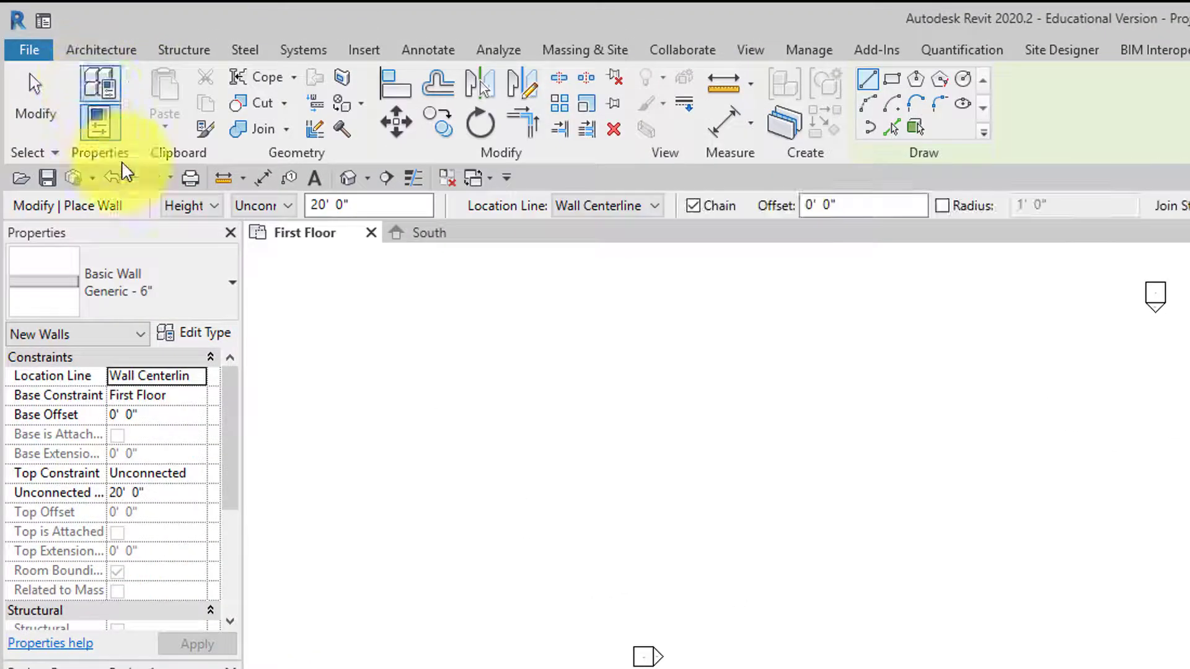
{"action": "left_click", "coordinate": [145, 297]}
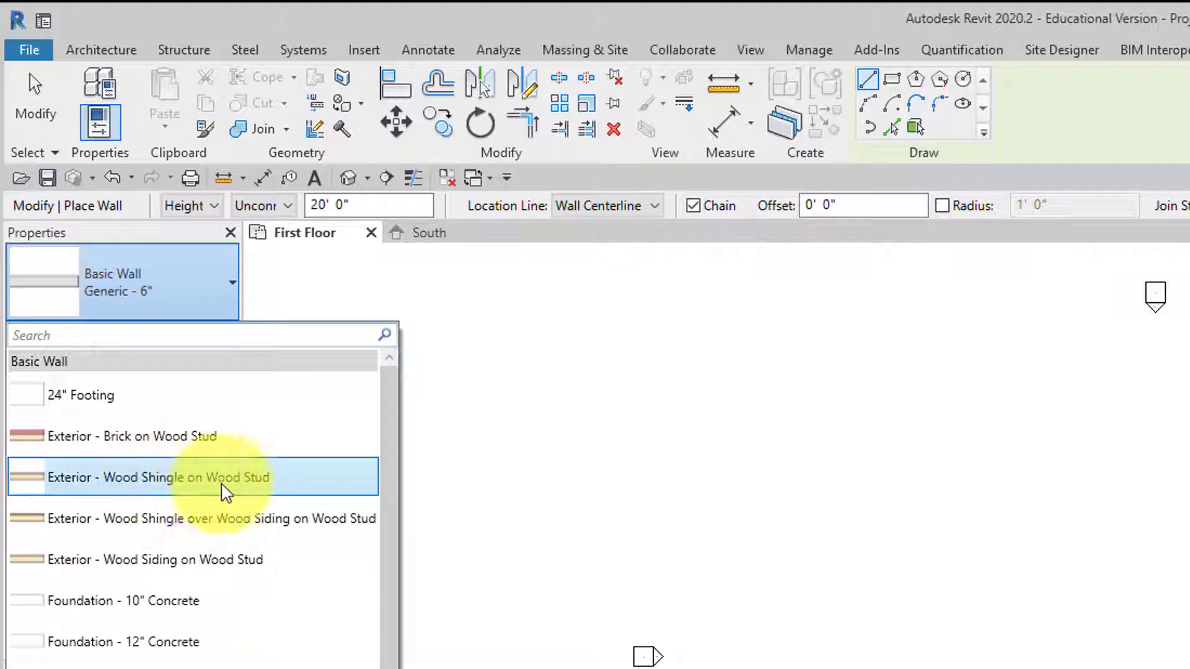
{"action": "mouse_move", "coordinate": [229, 488]}
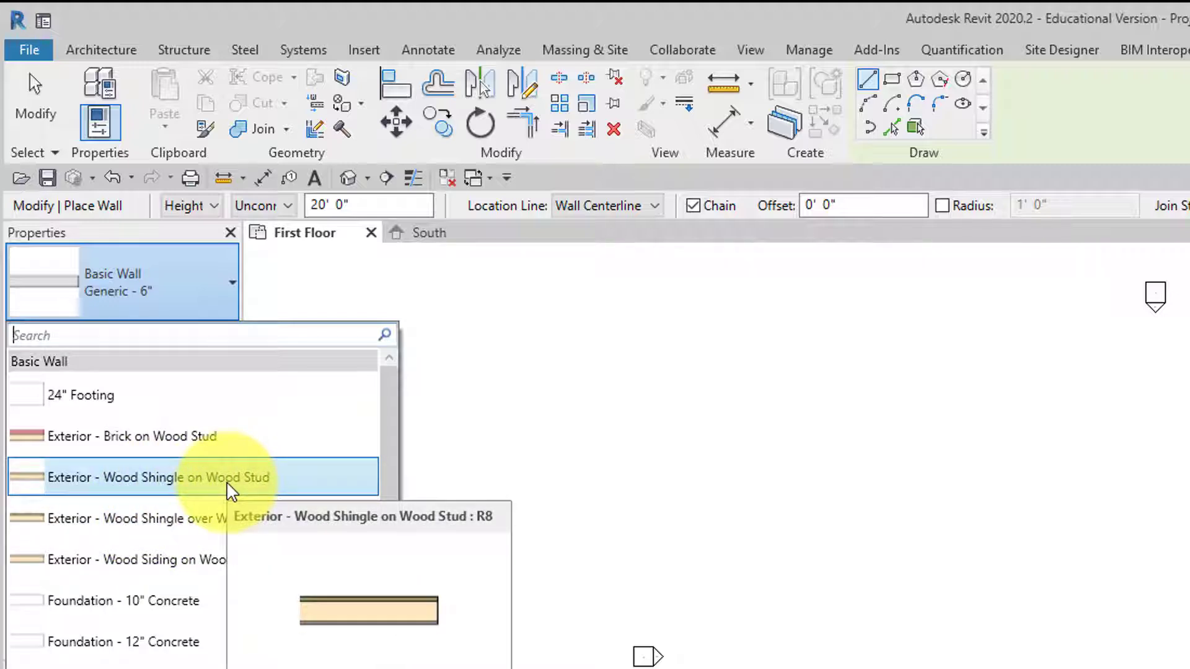
{"action": "left_click", "coordinate": [229, 487]}
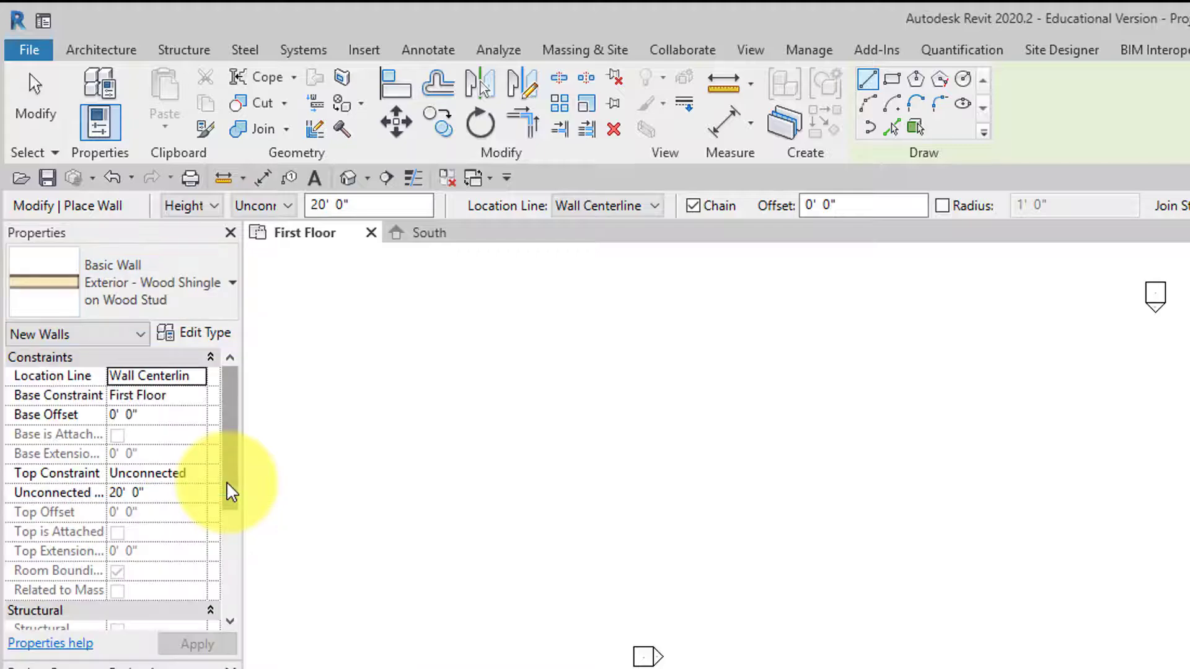
Duplicate the wall type under the name Exterior - Wood Shingle on Wood 2x4 Stud
{"action": "left_click", "coordinate": [202, 334]}
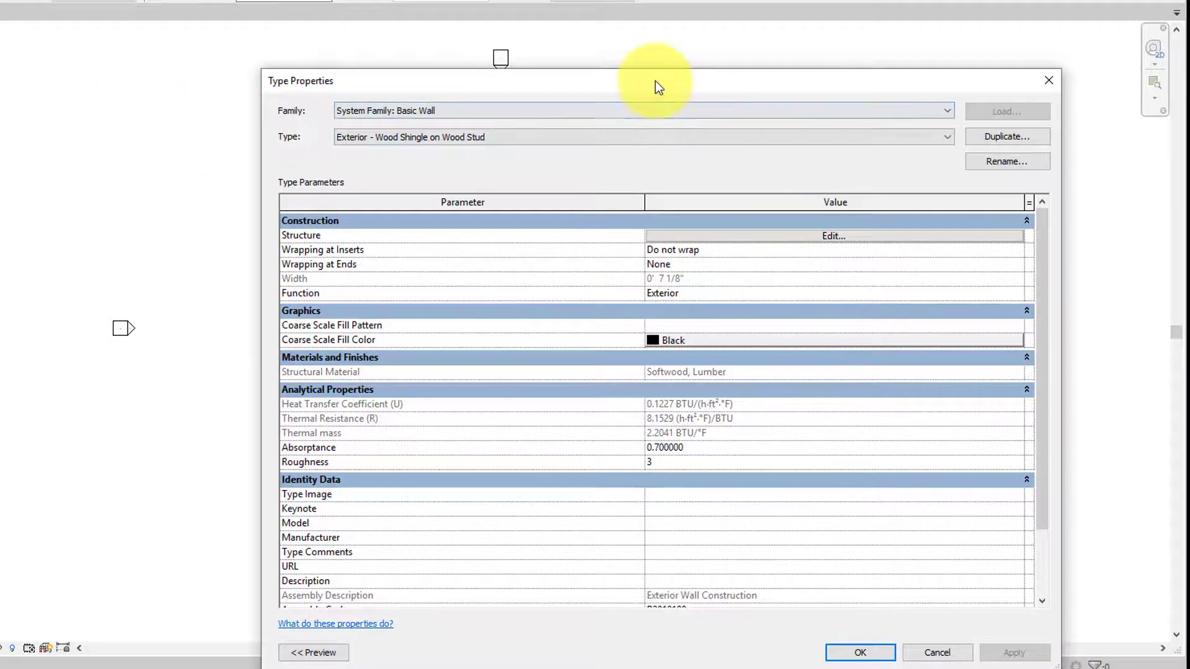
{"action": "left_click_drag", "start_coordinate": [654, 81], "coordinate": [413, 5]}
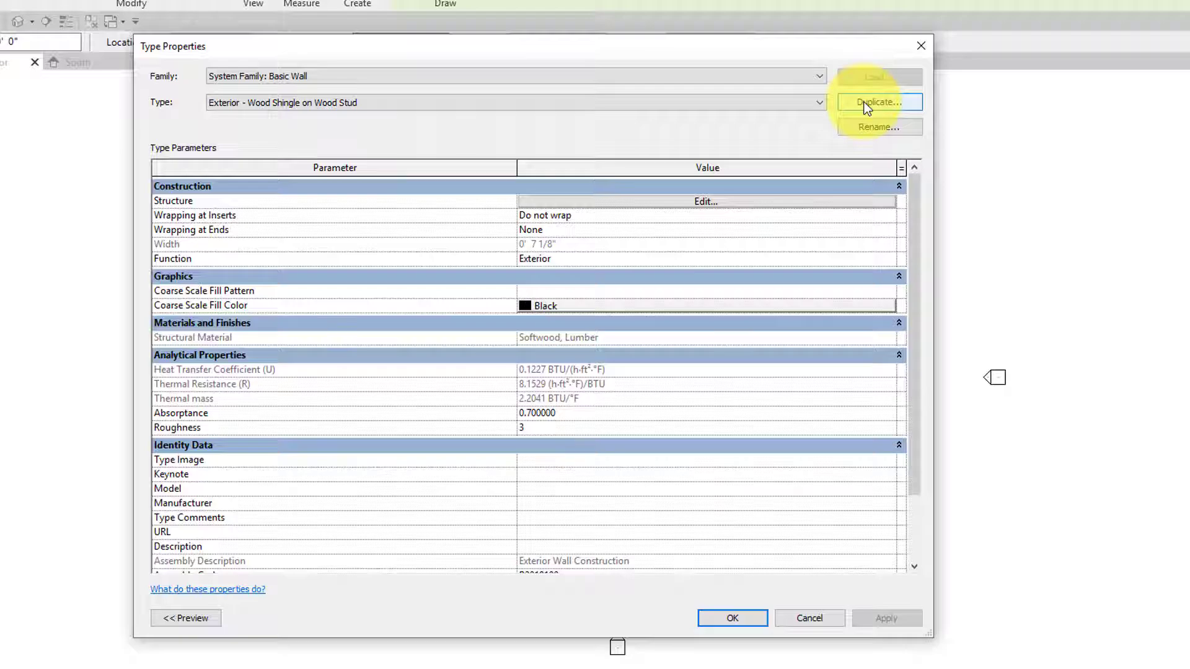
{"action": "left_click", "coordinate": [867, 105]}
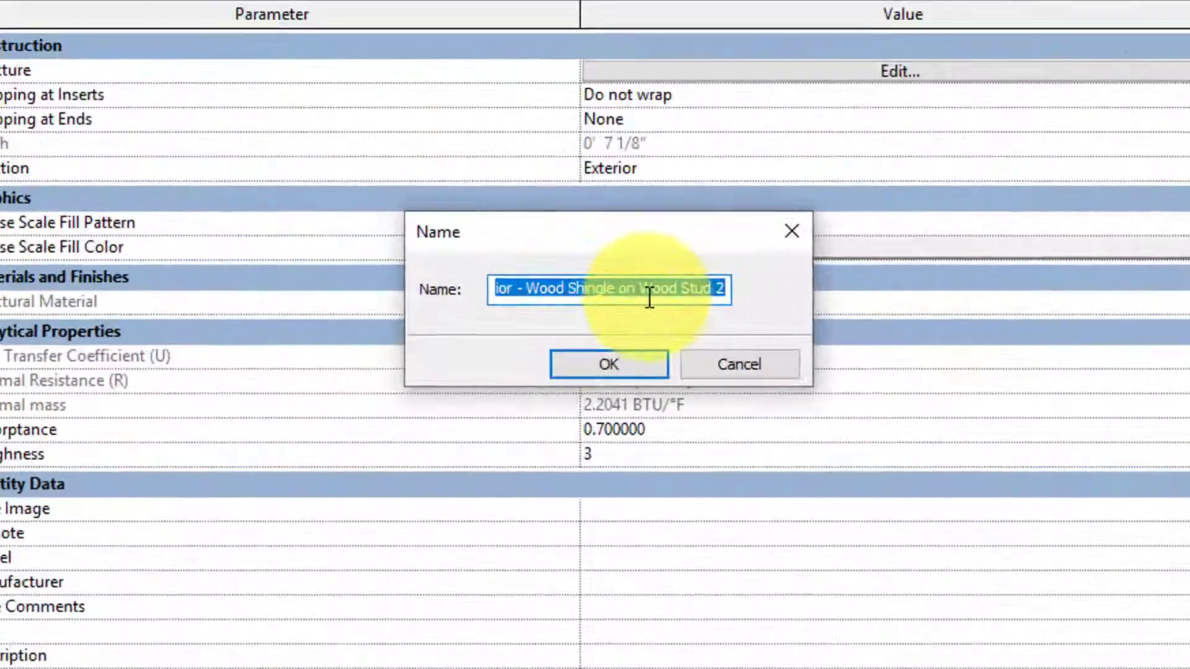
{"action": "left_click", "coordinate": [553, 331]}
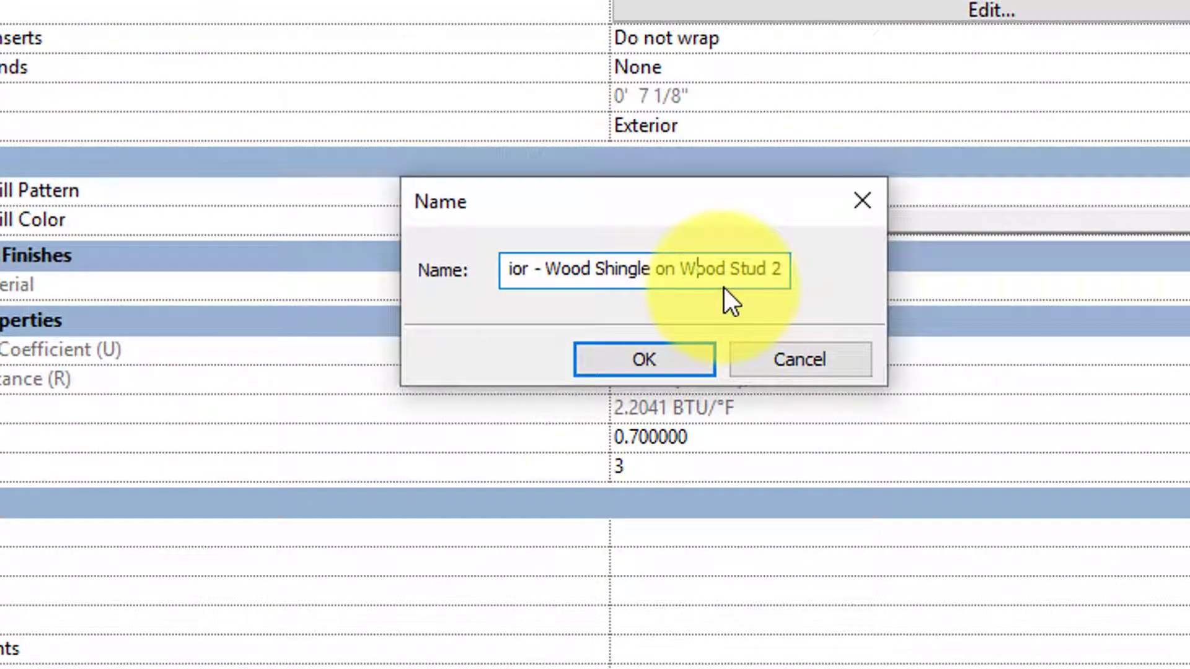
{"action": "left_click", "coordinate": [776, 276]}
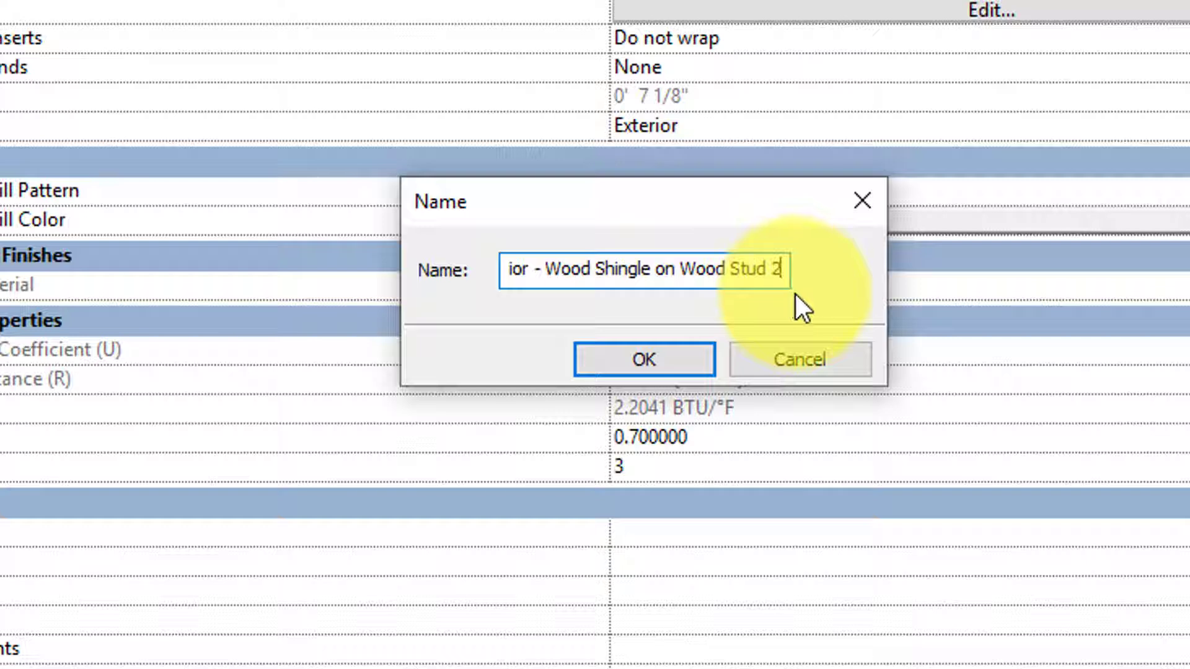
{"action": "key", "text": "BackSpace"}
{"action": "key", "text": "BackSpace"}
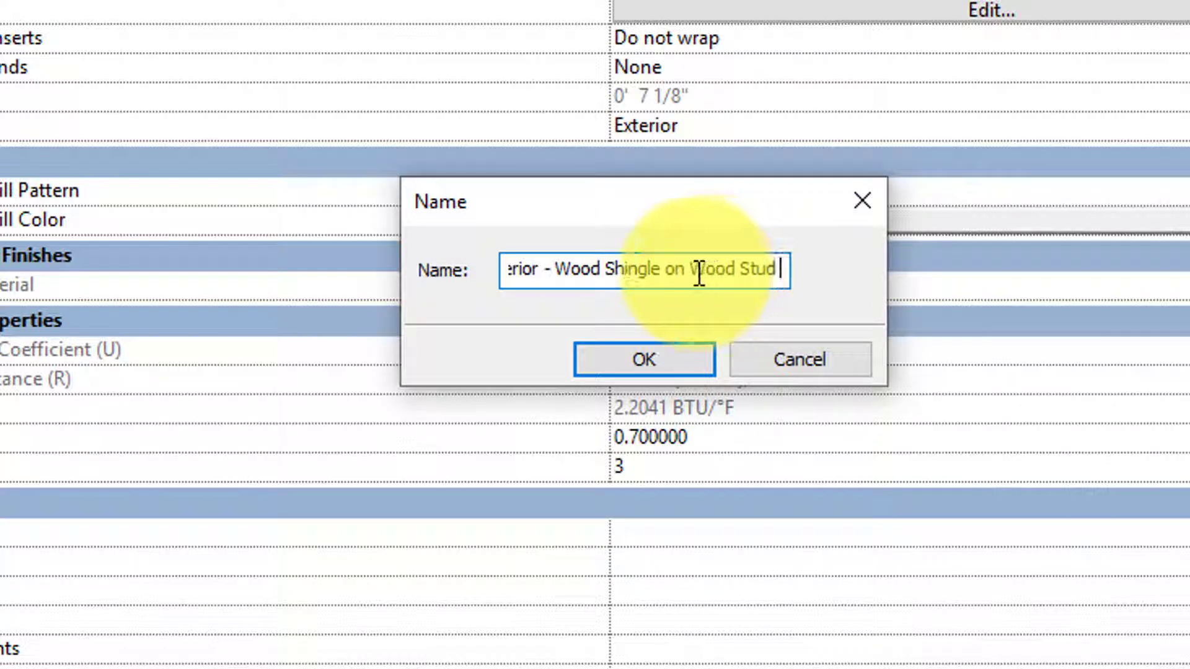
{"action": "left_click", "coordinate": [737, 270]}
{"action": "type", "text": "2x4"}
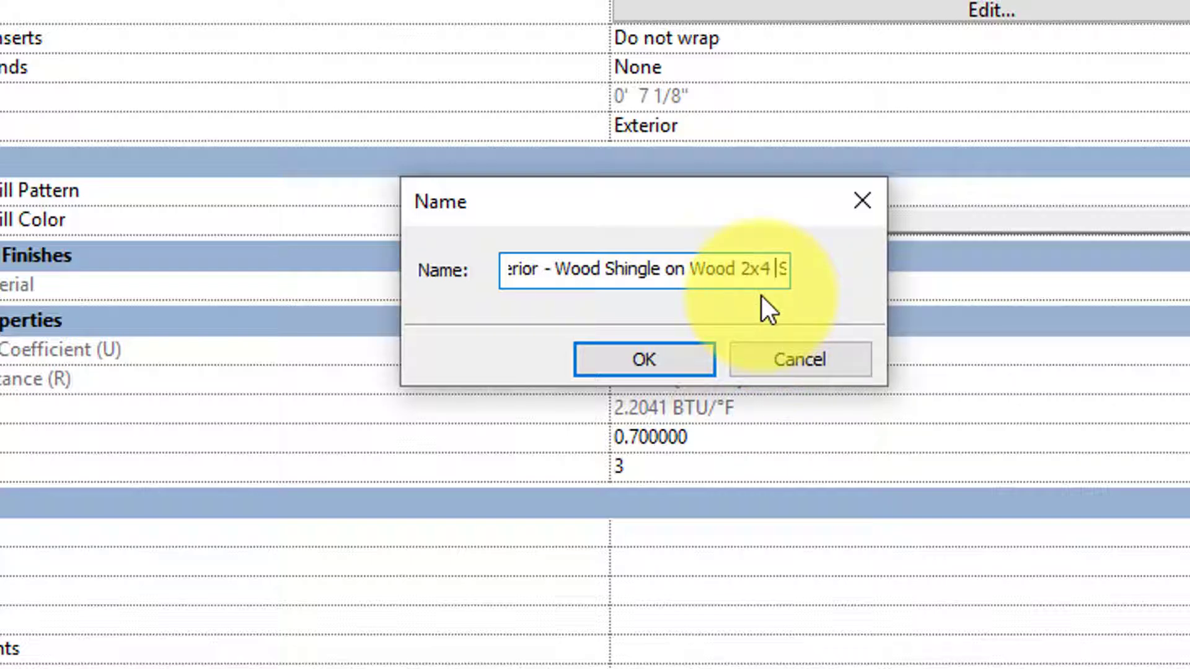
{"action": "left_click", "coordinate": [666, 352]}
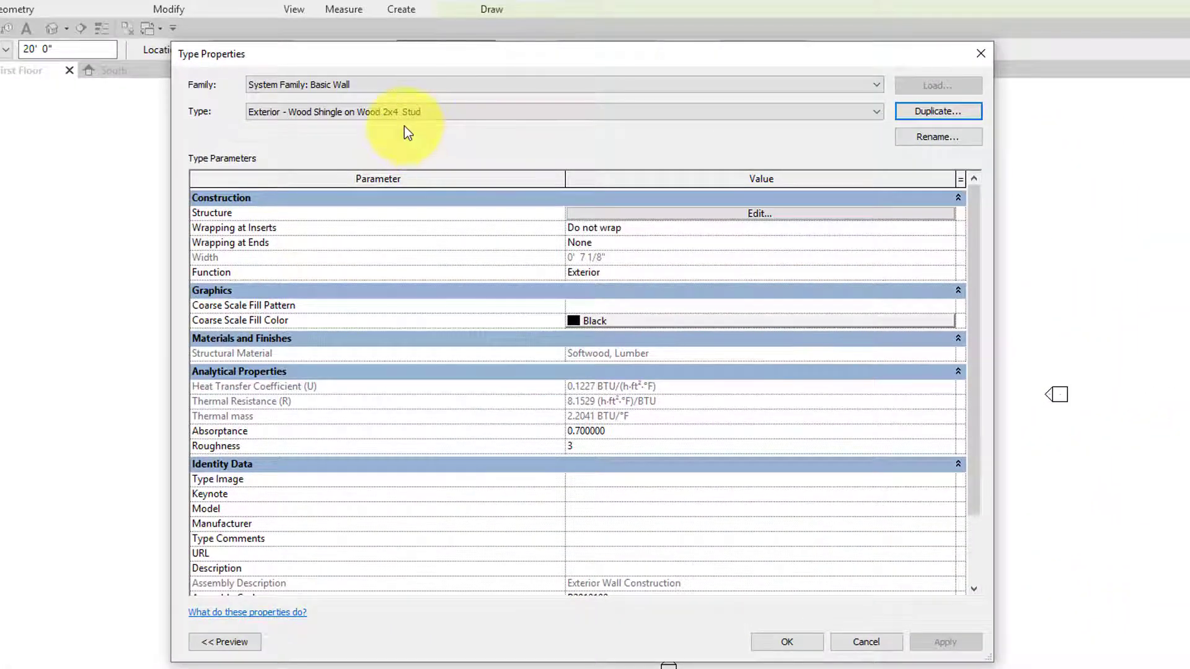
Show the wall assembly preview and set the new type's Softwood, Lumber structure layer thickness to 3 1/2"
{"action": "left_click", "coordinate": [647, 216]}
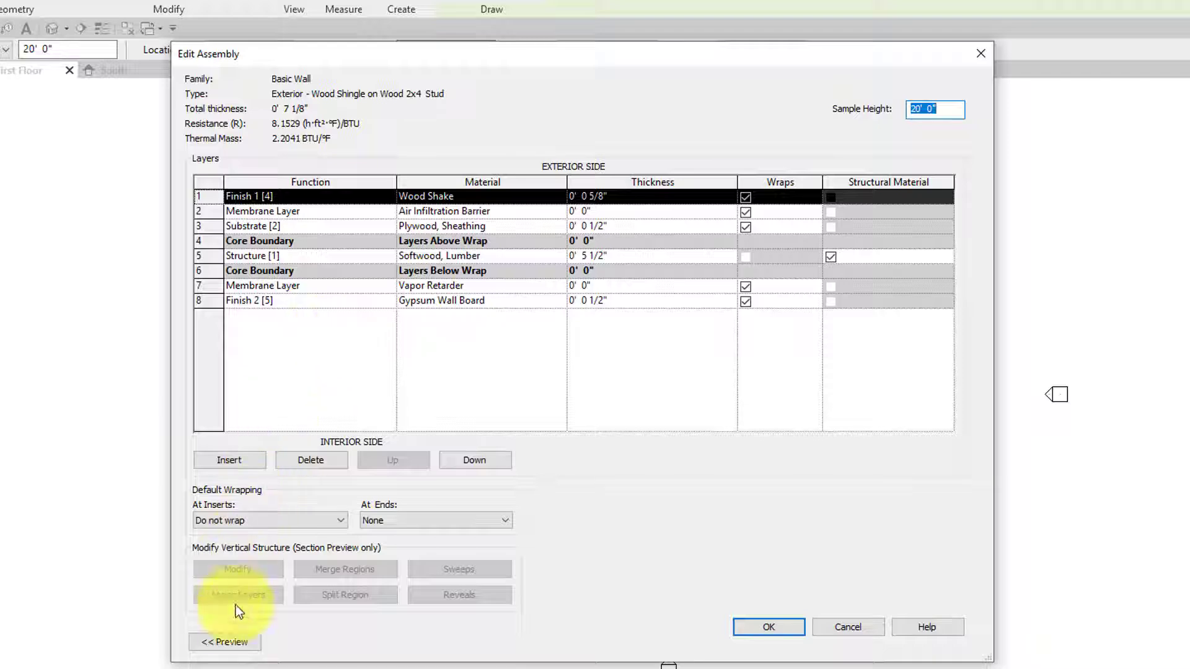
{"action": "left_click", "coordinate": [226, 643]}
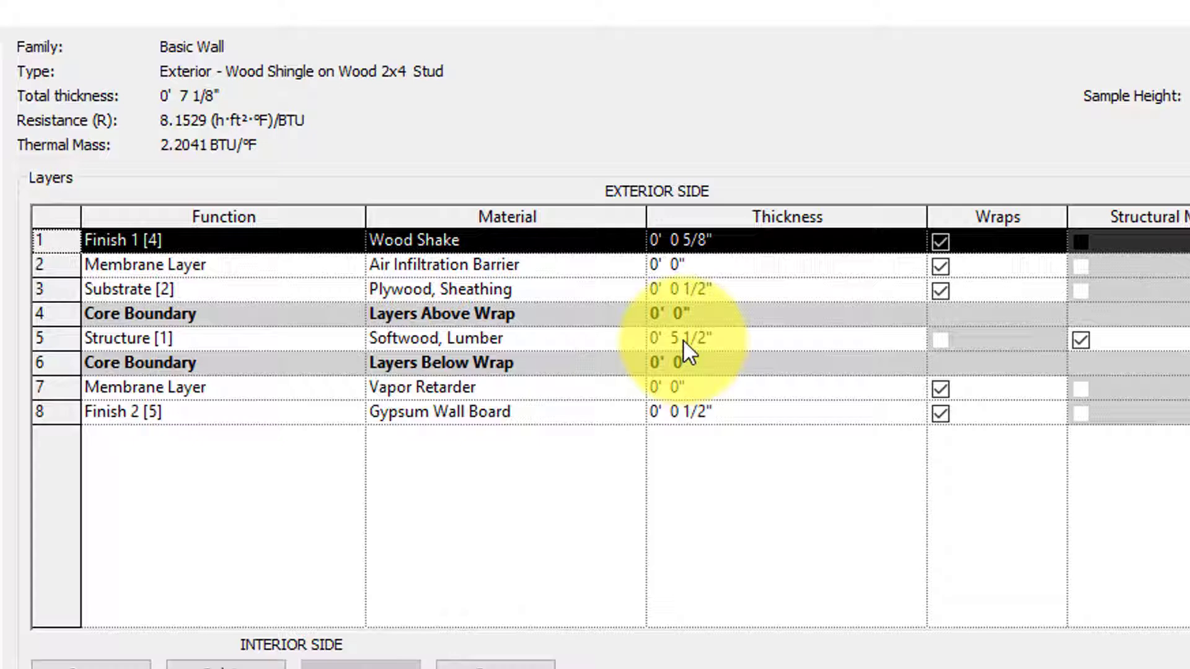
{"action": "left_click", "coordinate": [683, 341]}
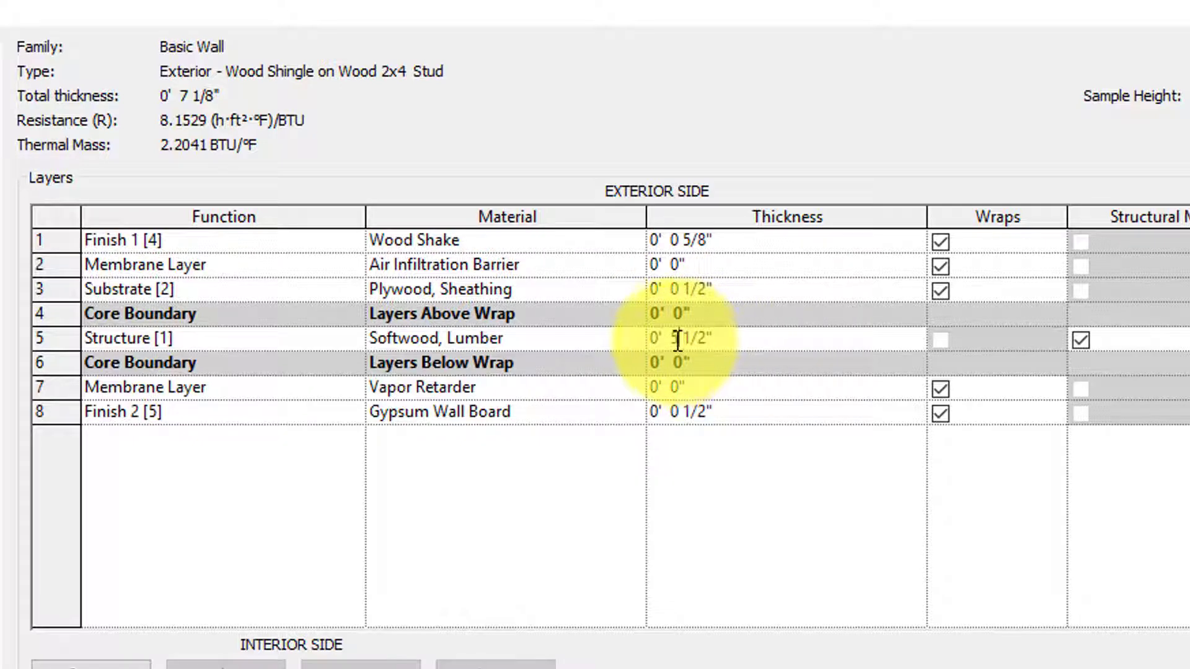
{"action": "double_click", "coordinate": [678, 341]}
{"action": "type", "text": "3"}
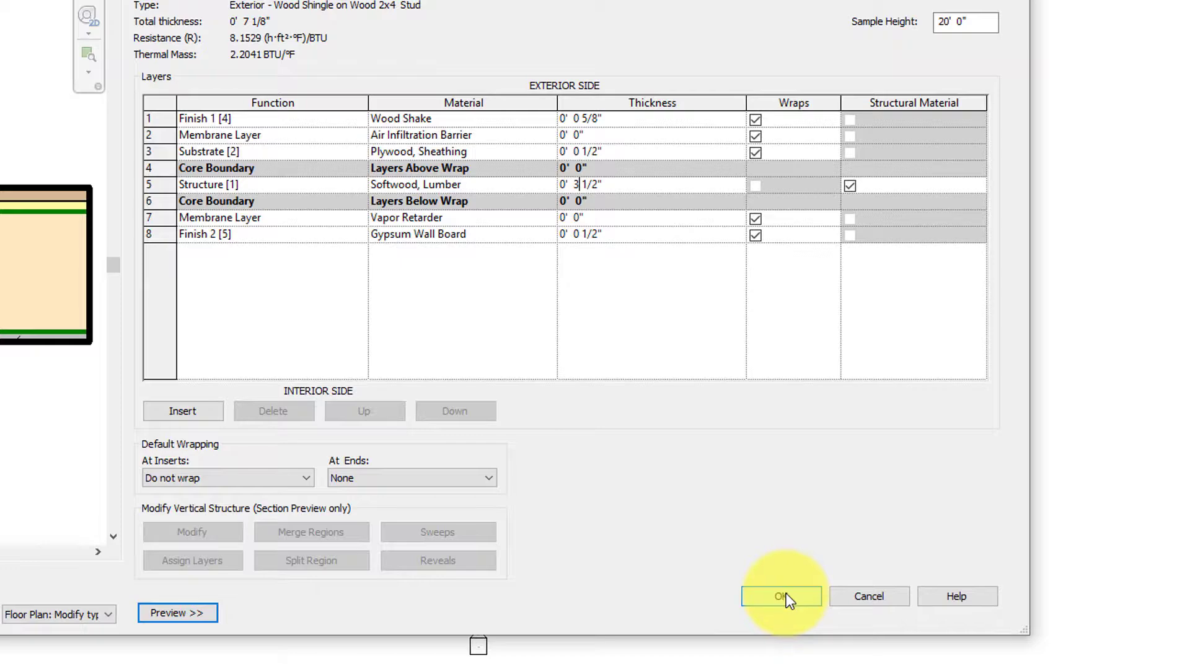
{"action": "left_click", "coordinate": [784, 596]}
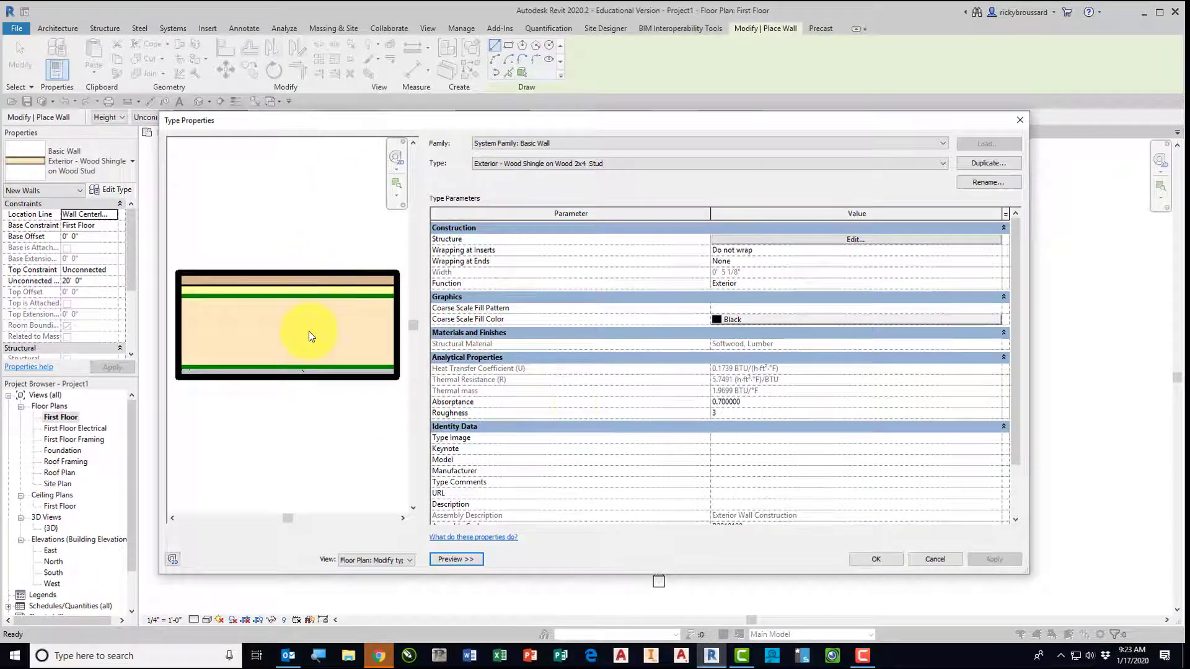
{"action": "left_click", "coordinate": [873, 558]}
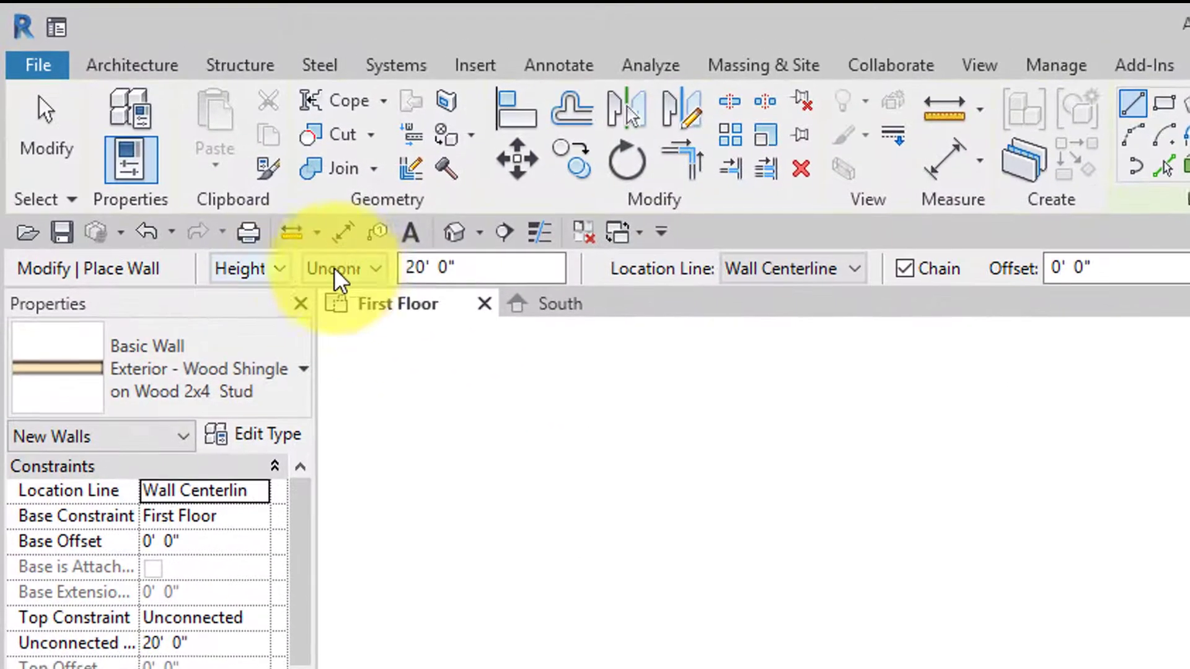
Set the wall height up to the Roof level and draw a closed rectangle of exterior walls about 24' wide and 18' 6" deep
{"action": "left_click", "coordinate": [150, 118]}
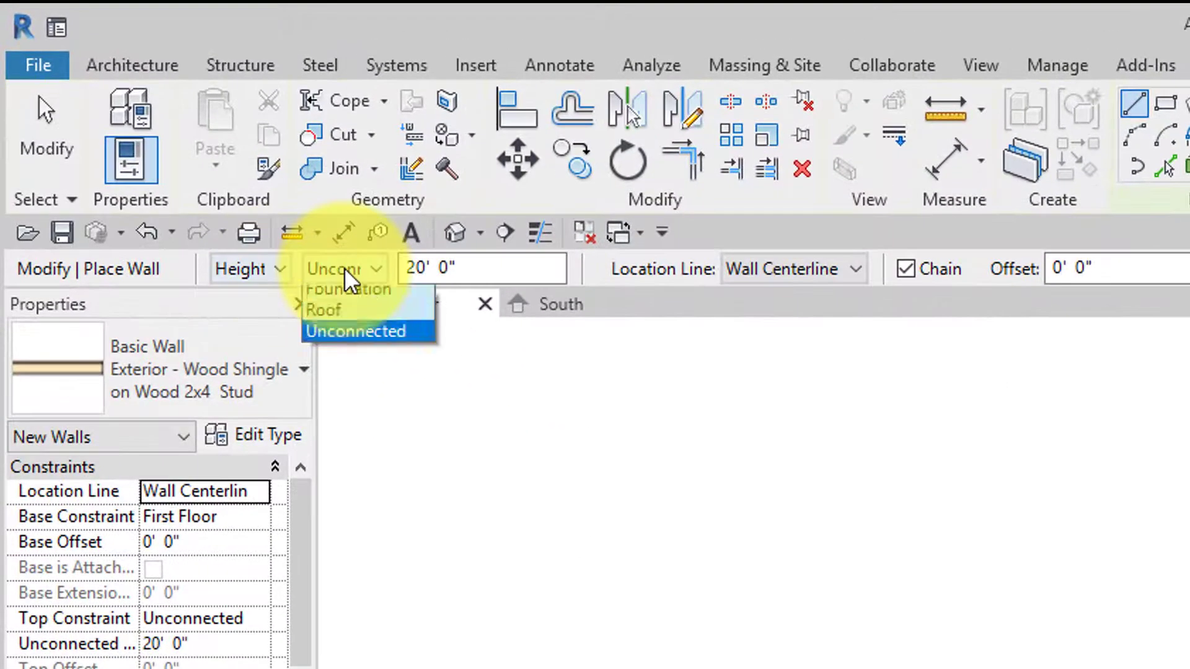
{"action": "left_click", "coordinate": [322, 337]}
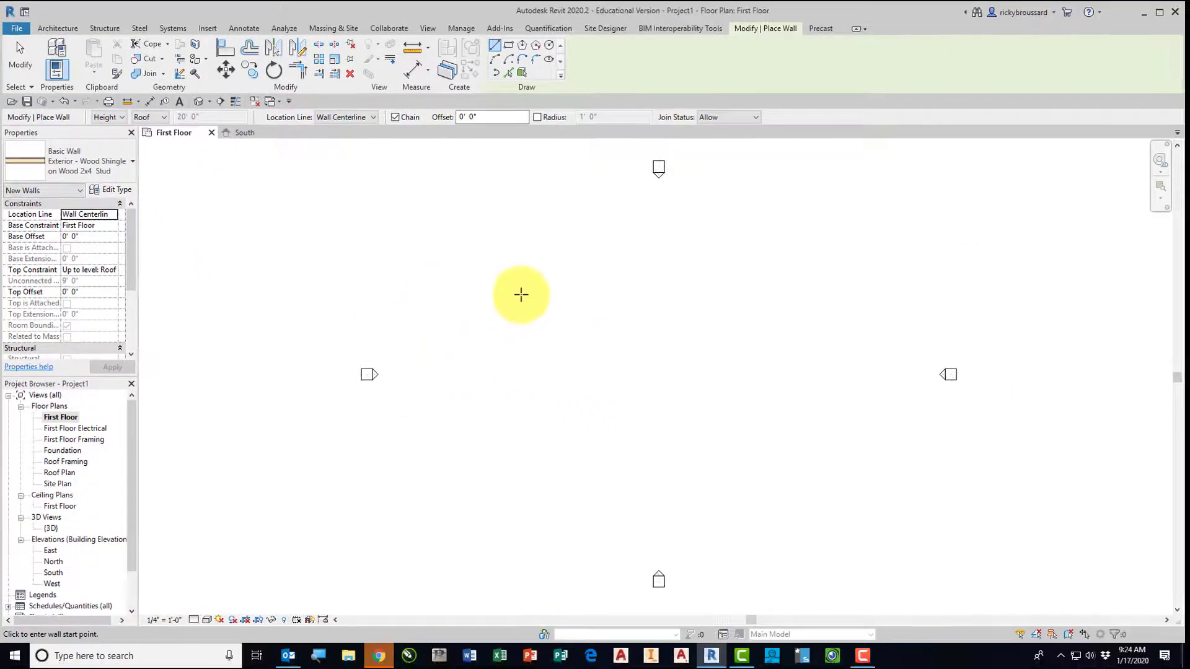
{"action": "left_click", "coordinate": [512, 301]}
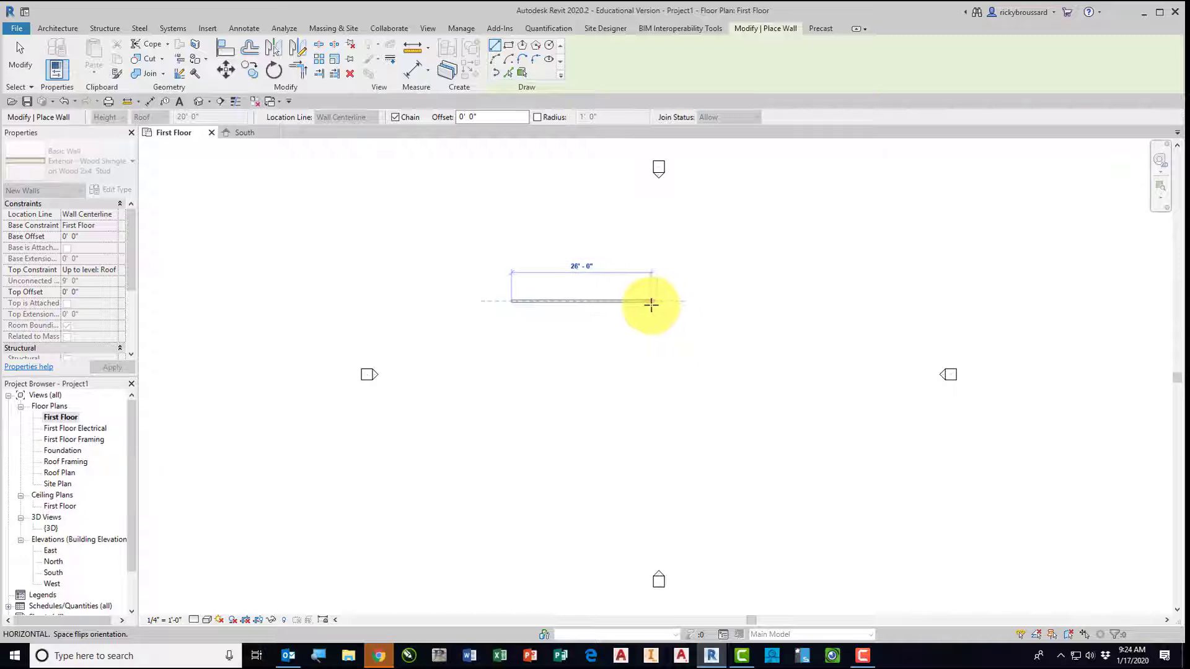
{"action": "left_click", "coordinate": [646, 302]}
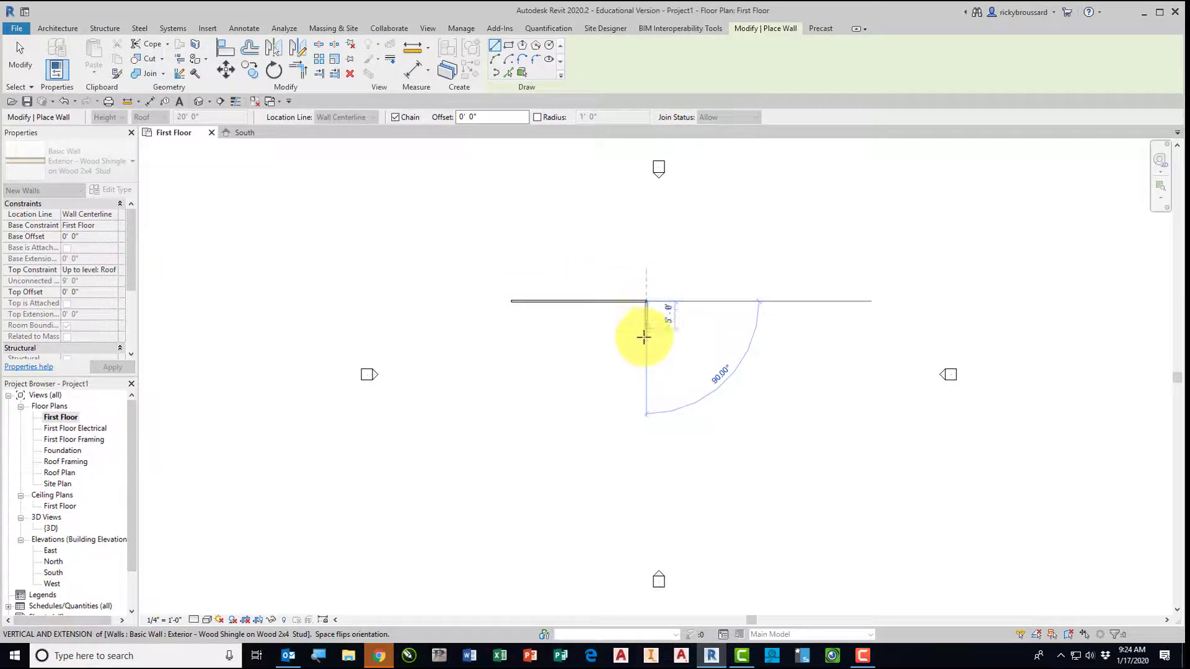
{"action": "left_click", "coordinate": [645, 406]}
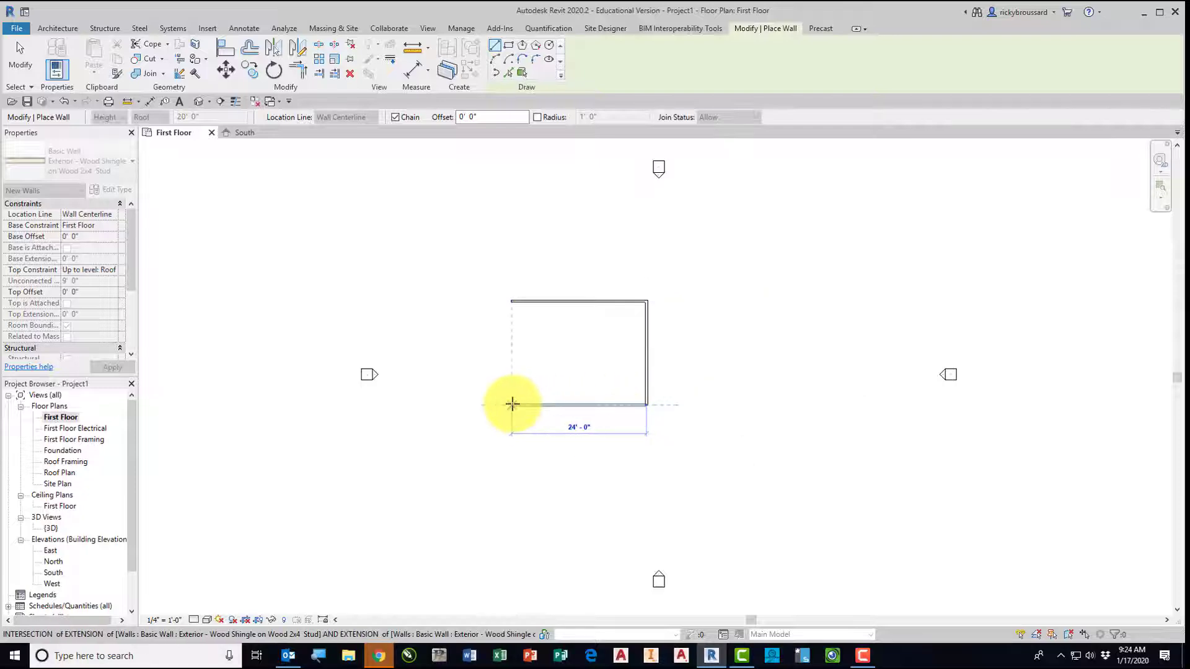
{"action": "left_click", "coordinate": [512, 404]}
{"action": "left_click", "coordinate": [512, 302]}
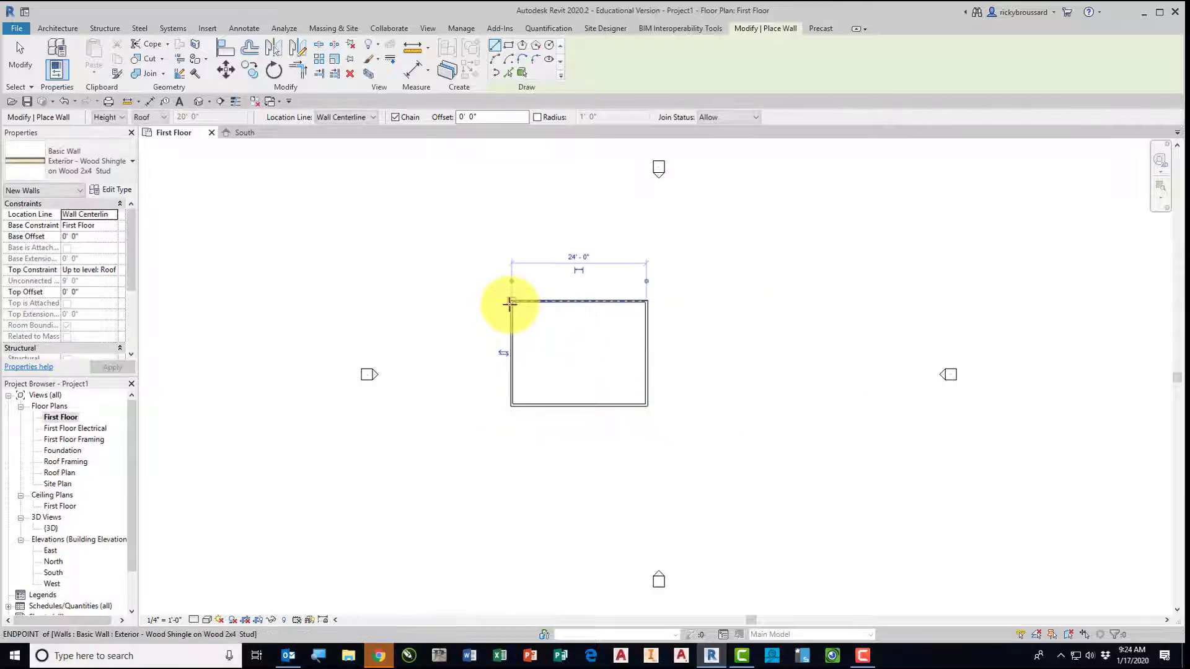
{"action": "key", "text": "Escape"}
Open the default 3D view of the walls and set its visual style to Consistent Colors
{"action": "left_click_drag", "start_coordinate": [500, 303], "coordinate": [712, 391]}
{"action": "scroll", "coordinate": [707, 446], "scroll_direction": "up", "scroll_amount": 3}
{"action": "left_click", "coordinate": [560, 334]}
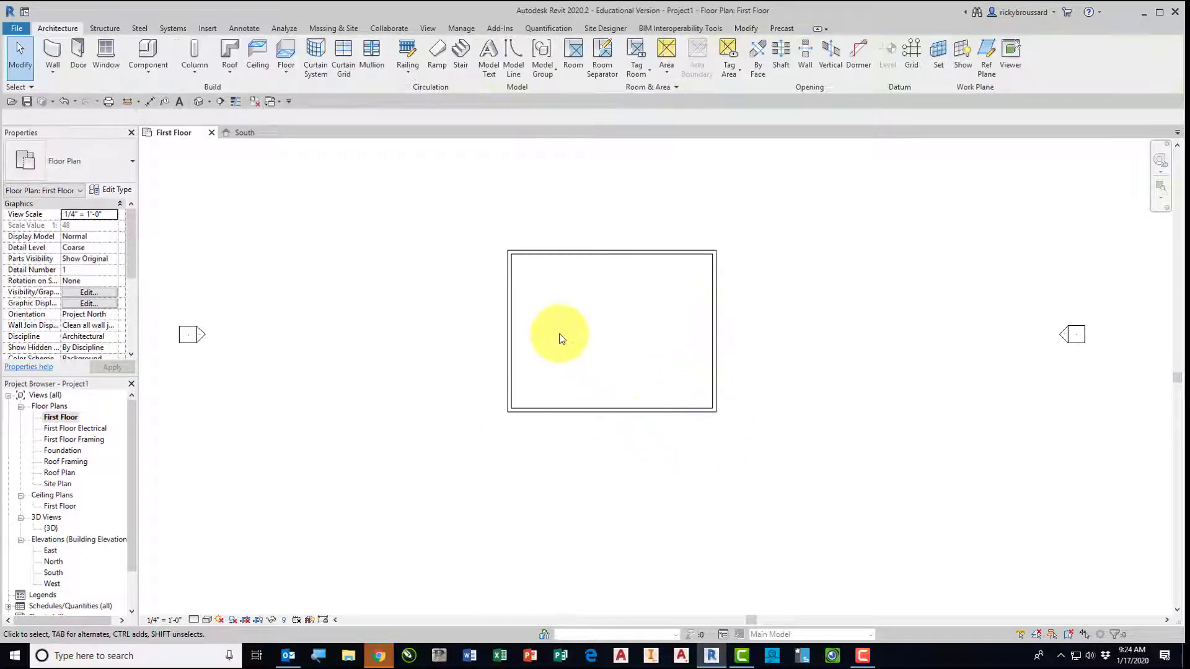
{"action": "left_click", "coordinate": [200, 102]}
{"action": "scroll", "coordinate": [664, 446], "scroll_direction": "up", "scroll_amount": 5}
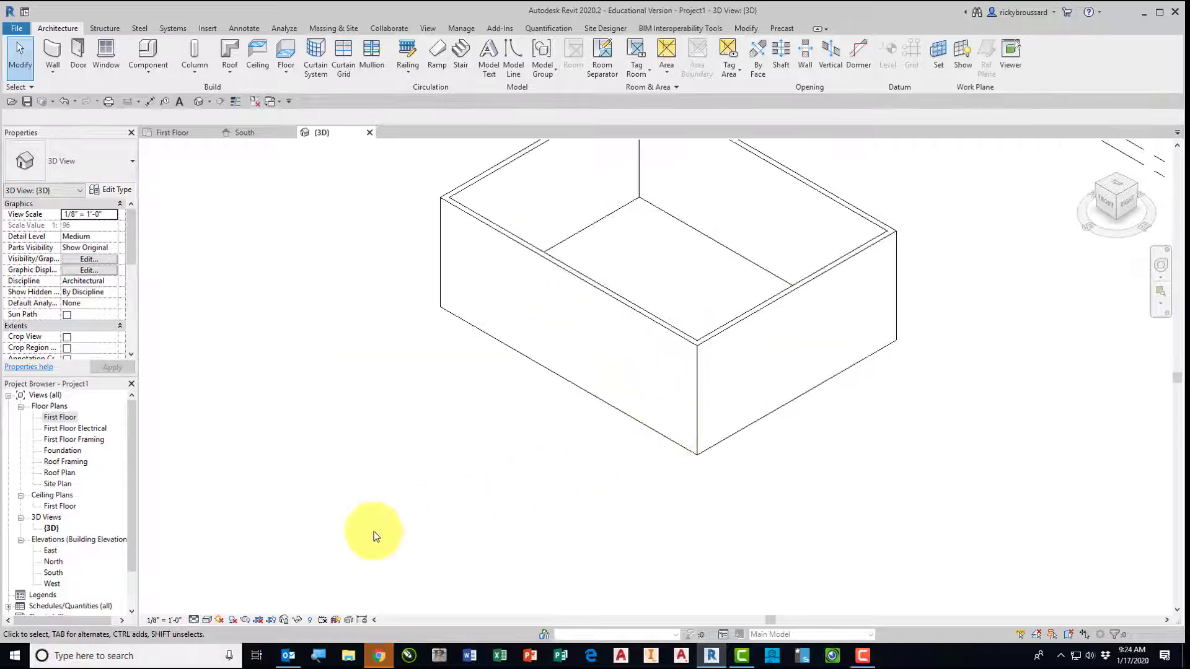
{"action": "left_click", "coordinate": [206, 621]}
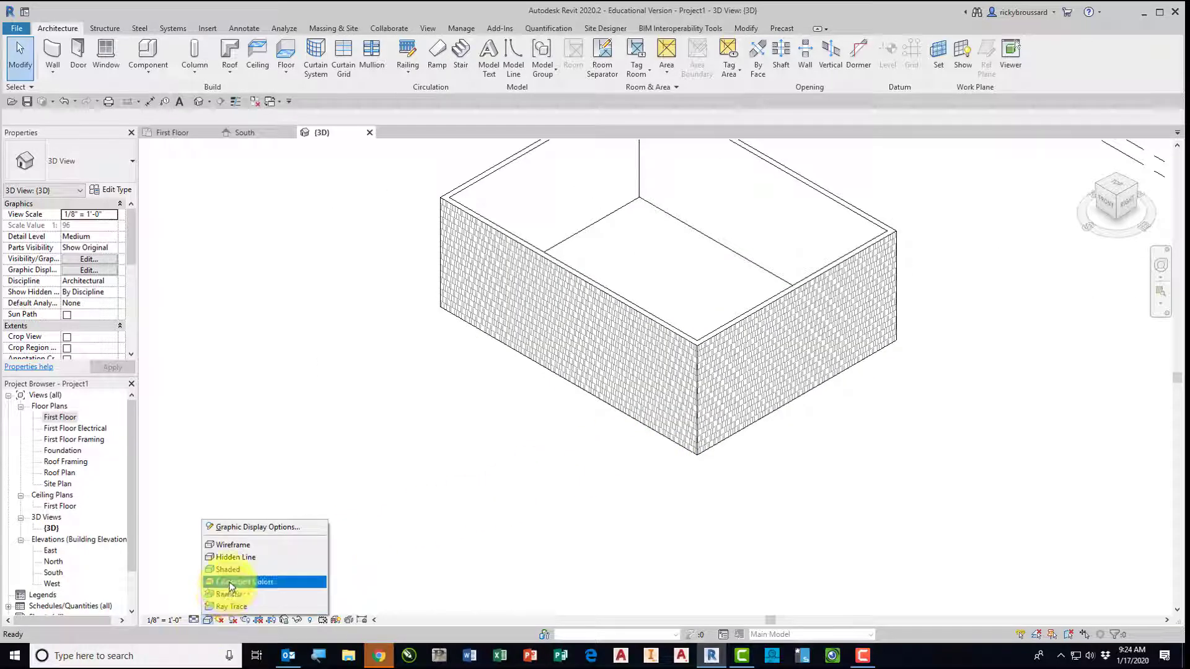
{"action": "left_click", "coordinate": [232, 579]}
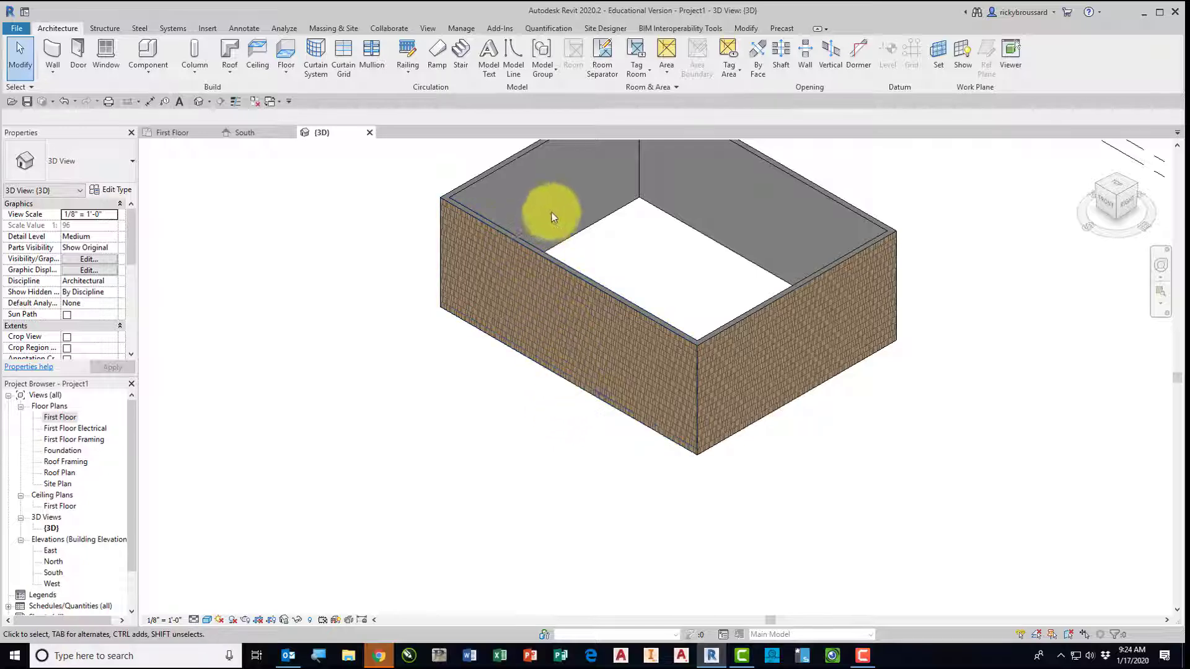
Close the South elevation view and return to the First Floor plan
{"action": "left_click", "coordinate": [291, 132]}
{"action": "left_click", "coordinate": [188, 130]}
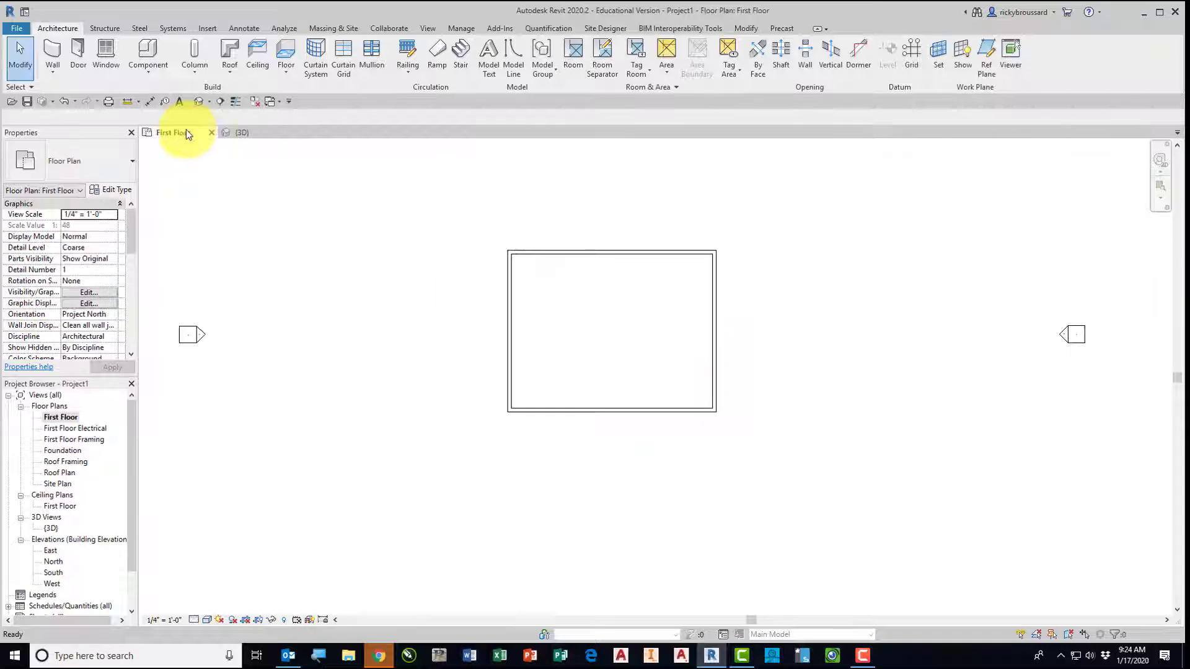
{"action": "scroll", "coordinate": [603, 308], "scroll_direction": "up", "scroll_amount": 1}
{"action": "middle_click_drag", "start_coordinate": [598, 319], "coordinate": [568, 357]}
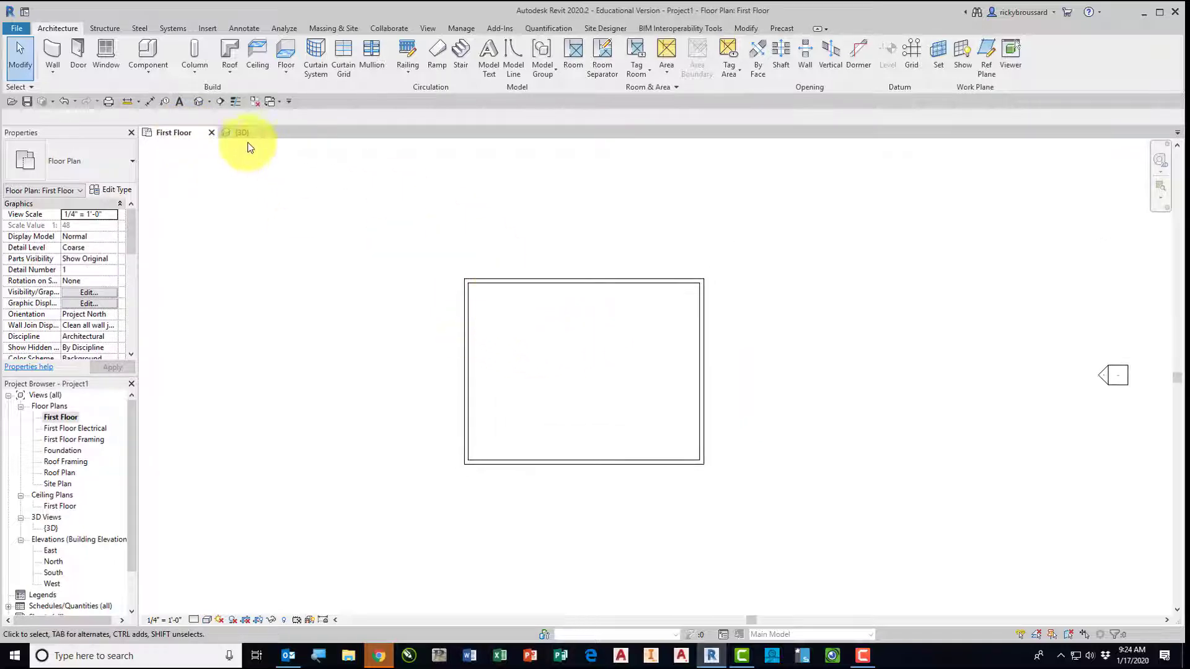
Add an aligned dimension above the building for its overall width, moving both witness lines to the outer faces of the side walls
{"action": "left_click", "coordinate": [151, 102]}
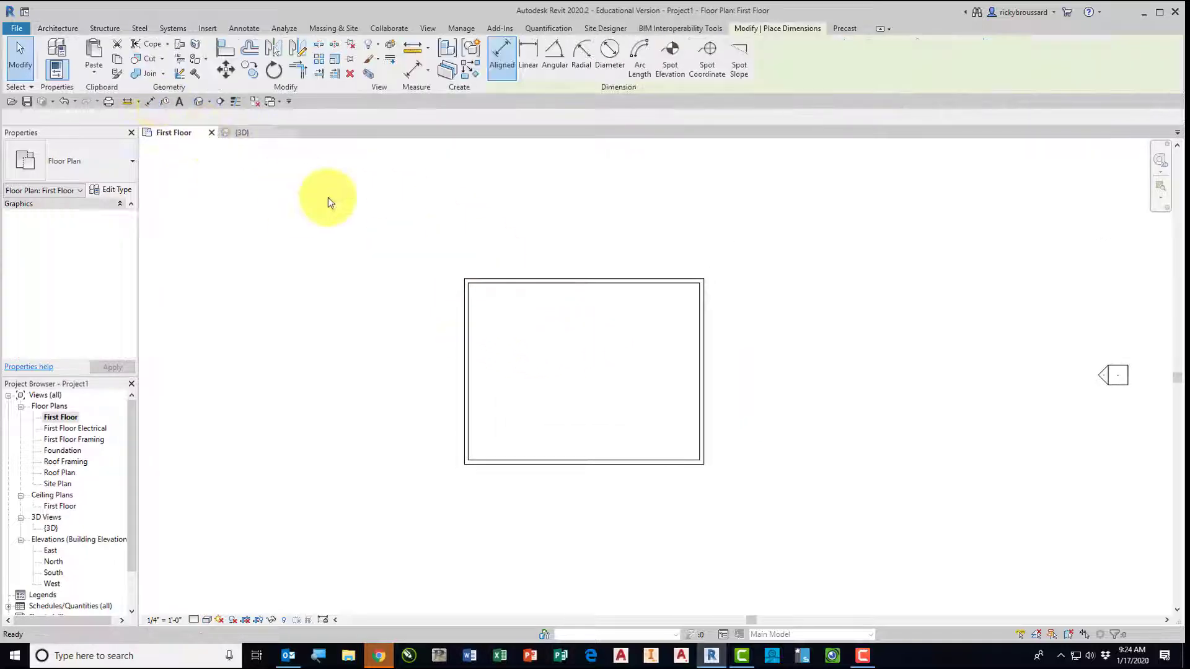
{"action": "left_click", "coordinate": [464, 311]}
{"action": "left_click", "coordinate": [703, 313]}
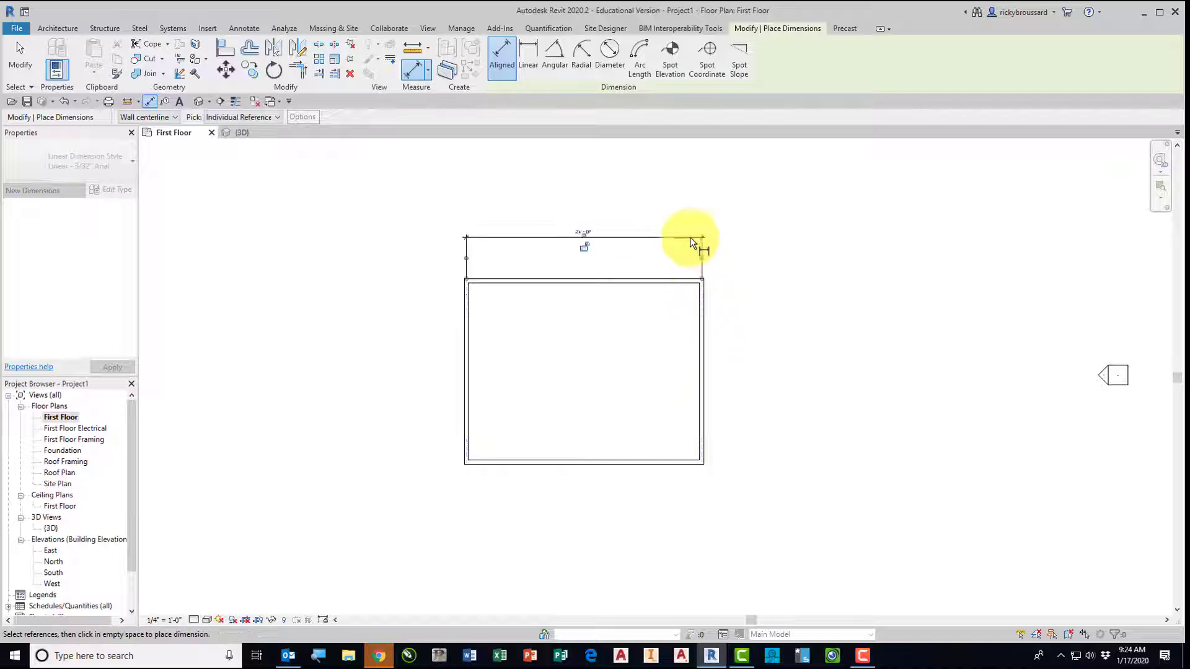
{"action": "left_click", "coordinate": [693, 238]}
{"action": "left_click", "coordinate": [466, 259]}
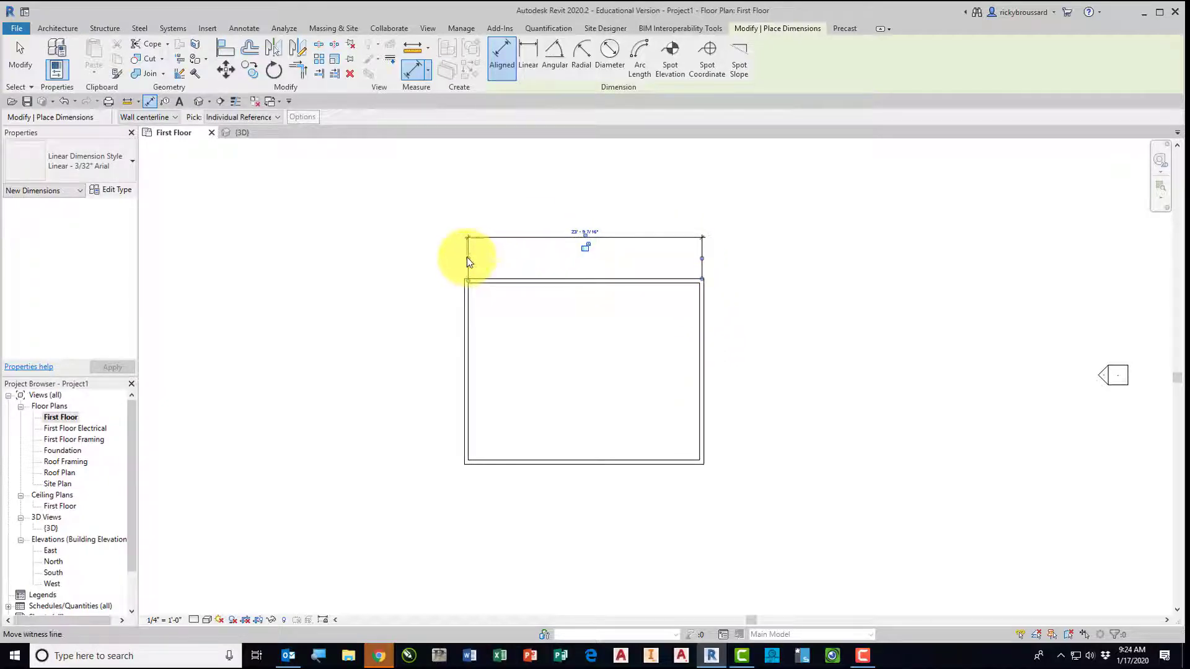
{"action": "left_click", "coordinate": [701, 258]}
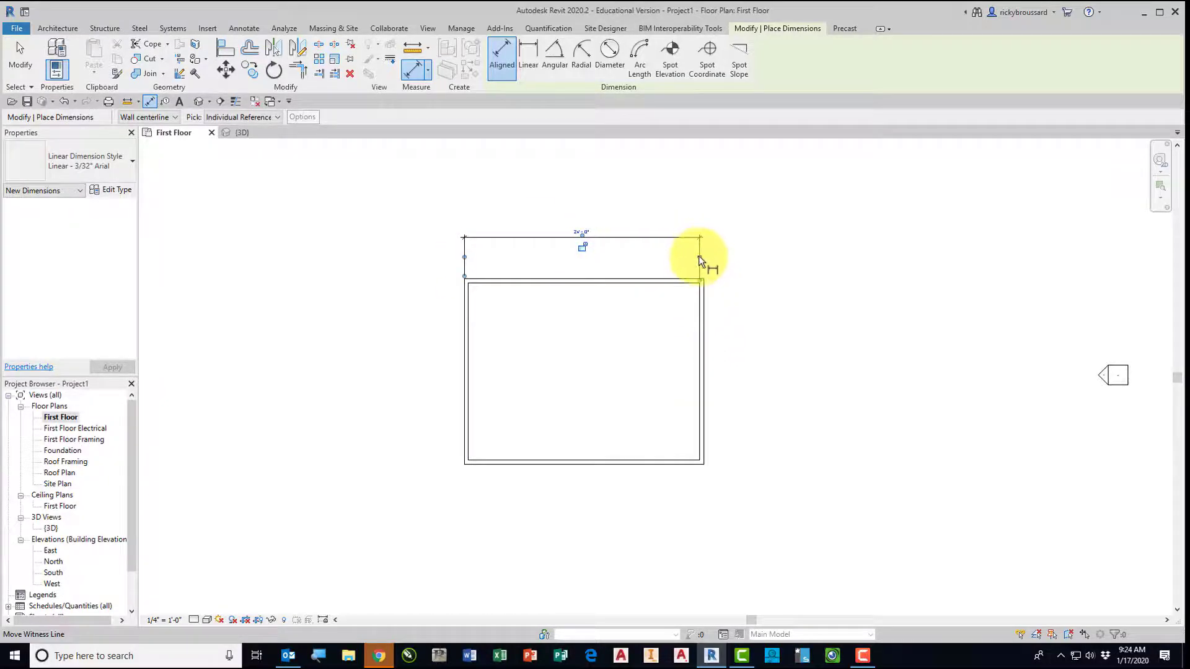
{"action": "left_click", "coordinate": [693, 280]}
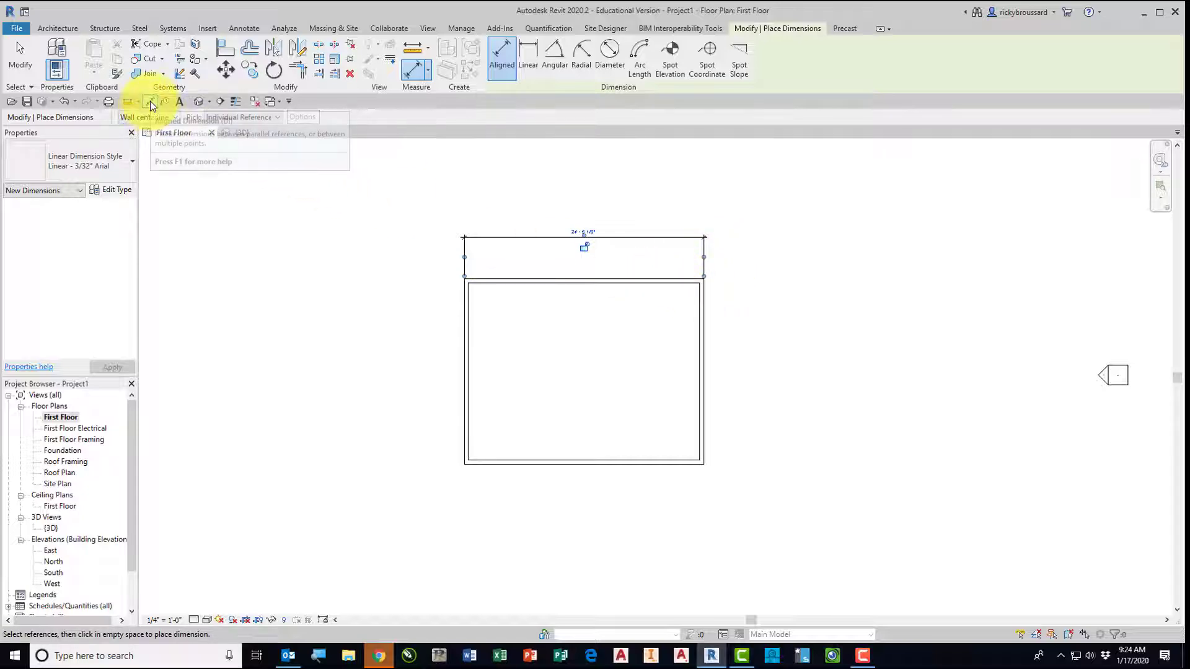
Add an aligned dimension to the right of the building for its overall depth, measured between the outer faces of the upper and lower walls
{"action": "left_click", "coordinate": [610, 281]}
{"action": "left_click", "coordinate": [769, 461]}
{"action": "left_click", "coordinate": [768, 451]}
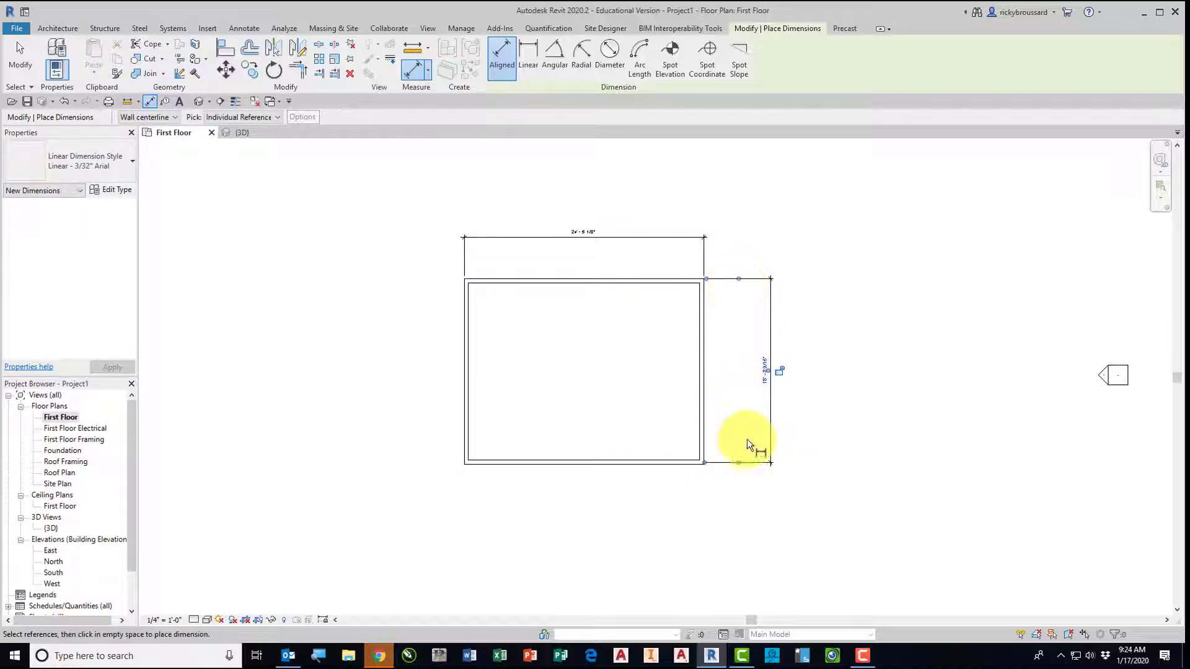
{"action": "left_click", "coordinate": [739, 462]}
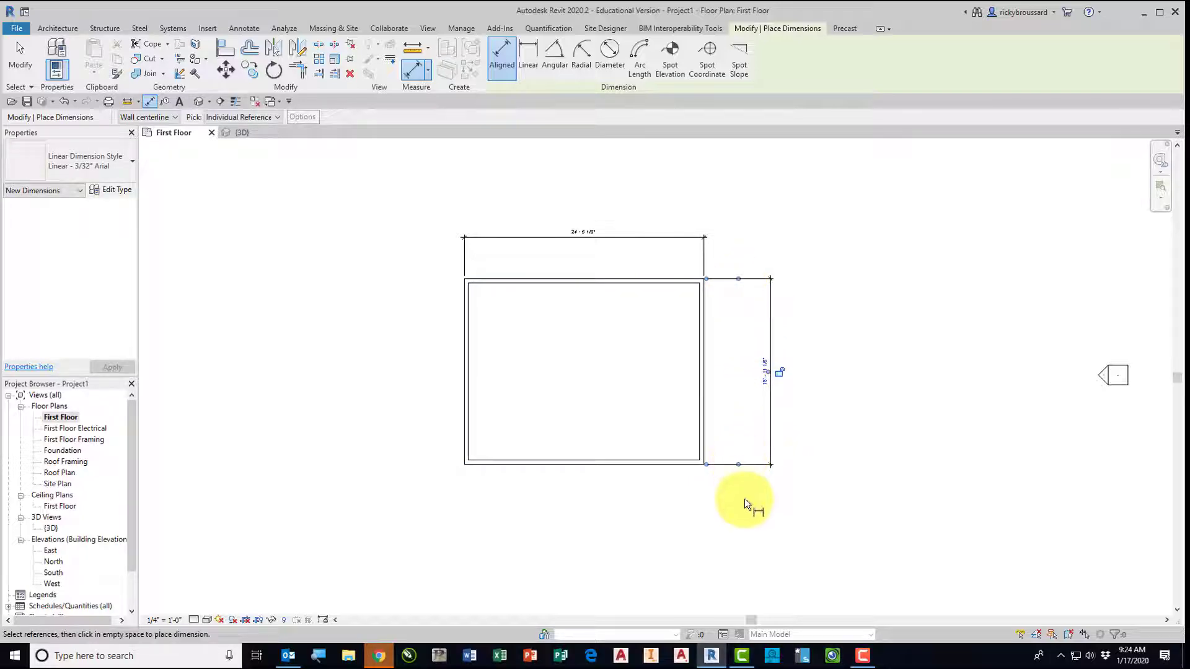
{"action": "key", "text": "Escape"}
{"action": "key", "text": "Escape"}
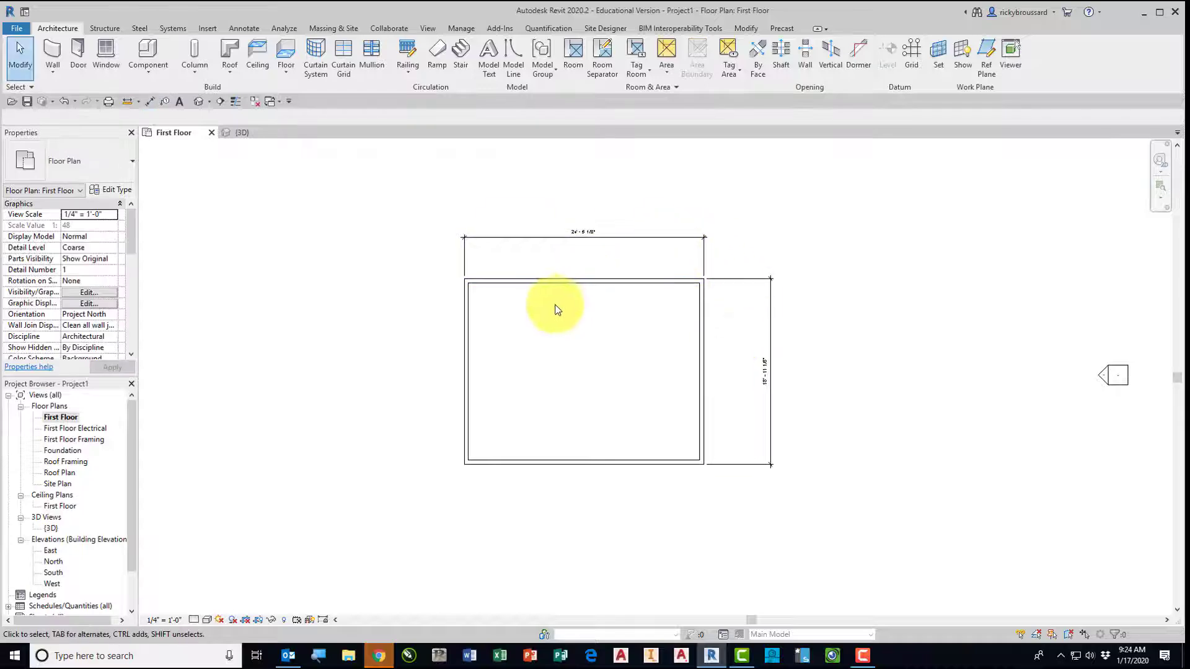
Set the overall width dimension to 23' 10" by moving the left exterior wall
{"action": "scroll", "coordinate": [558, 310], "scroll_direction": "up", "scroll_amount": 5}
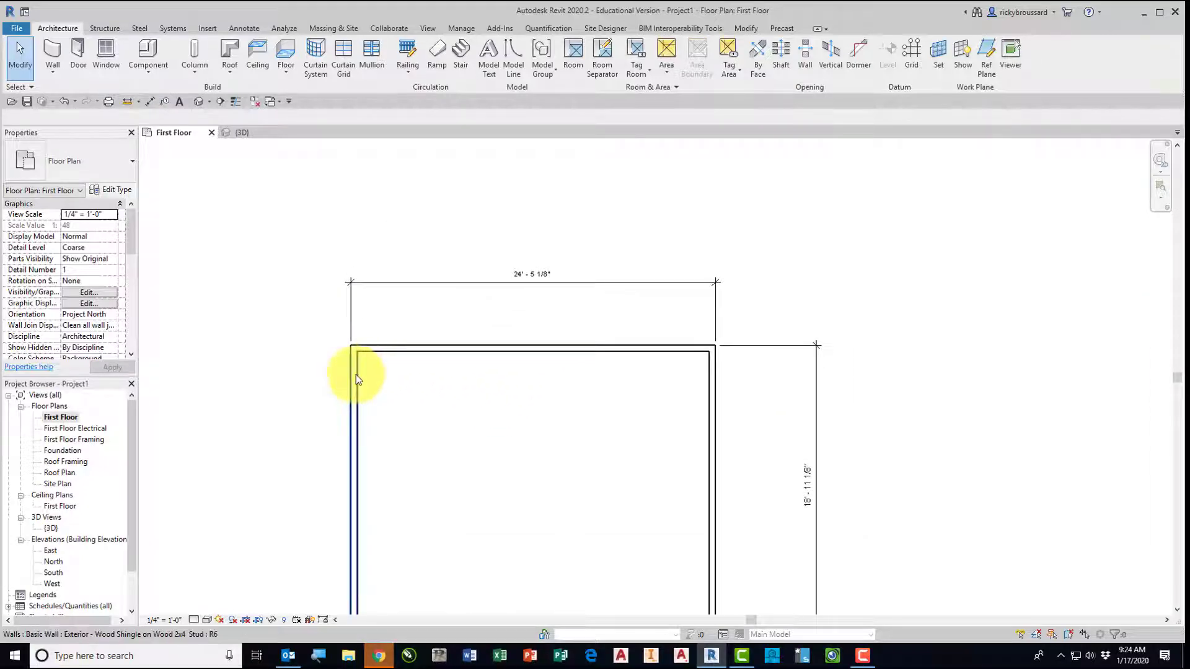
{"action": "left_click", "coordinate": [356, 374]}
{"action": "left_click", "coordinate": [528, 271]}
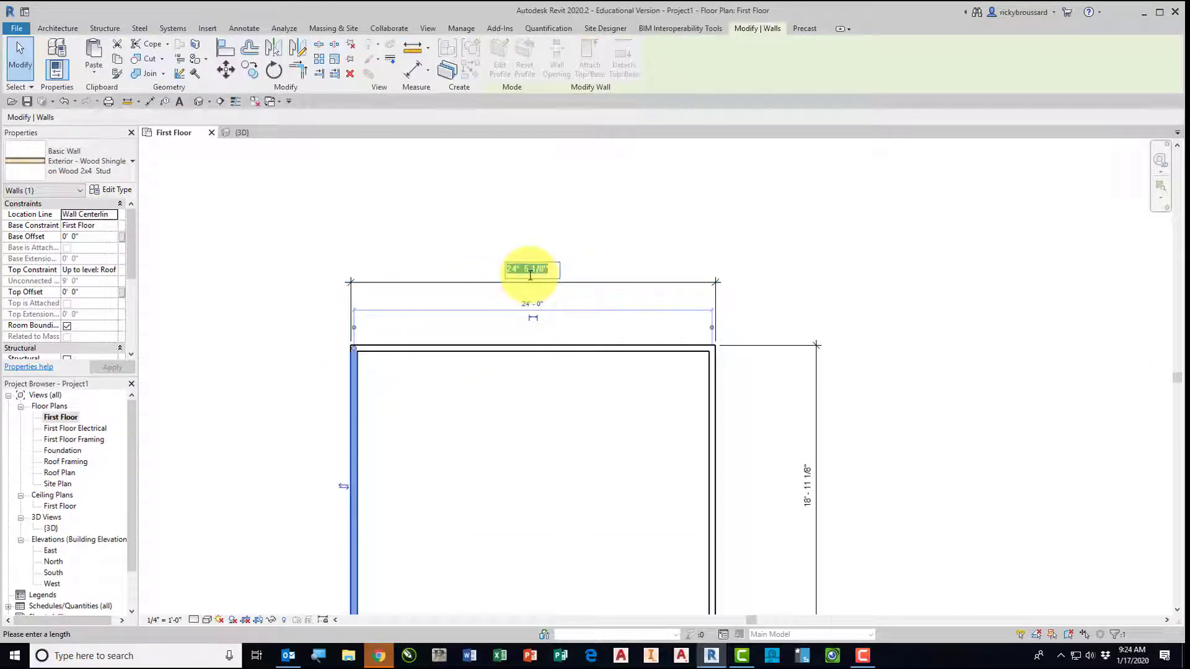
{"action": "type", "text": "23 10"}
{"action": "key", "text": "Return"}
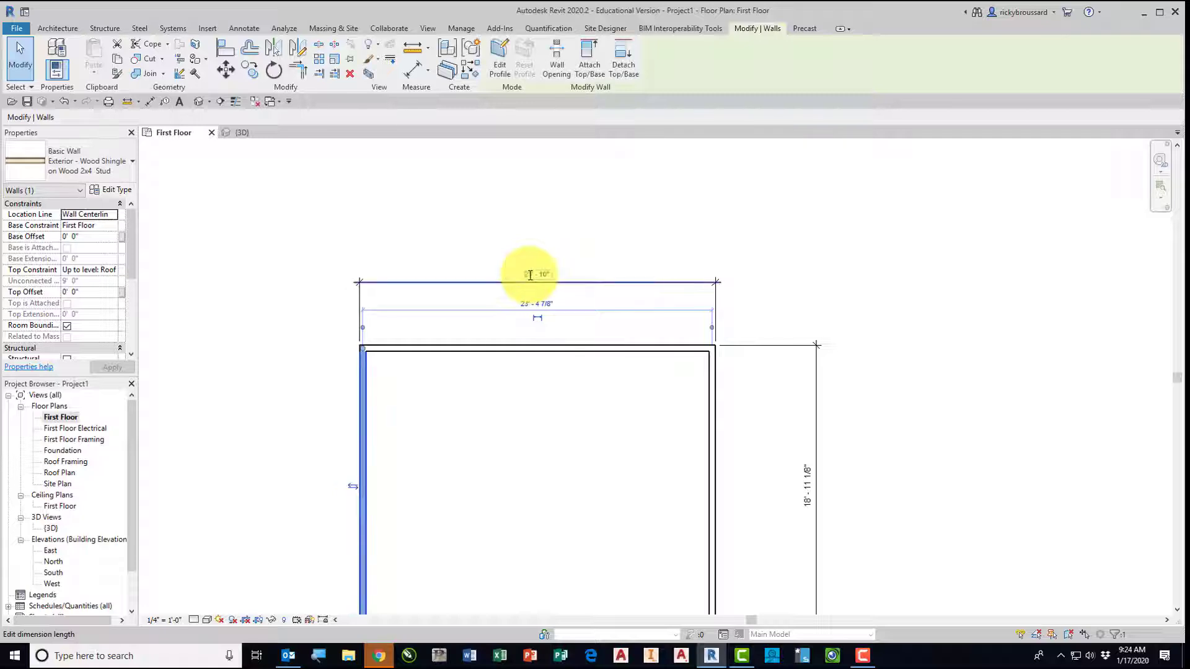
{"action": "left_click", "coordinate": [762, 332]}
Set the overall depth dimension to 15' 0" by moving the lower exterior wall
{"action": "middle_click_drag", "start_coordinate": [763, 332], "coordinate": [702, 238]}
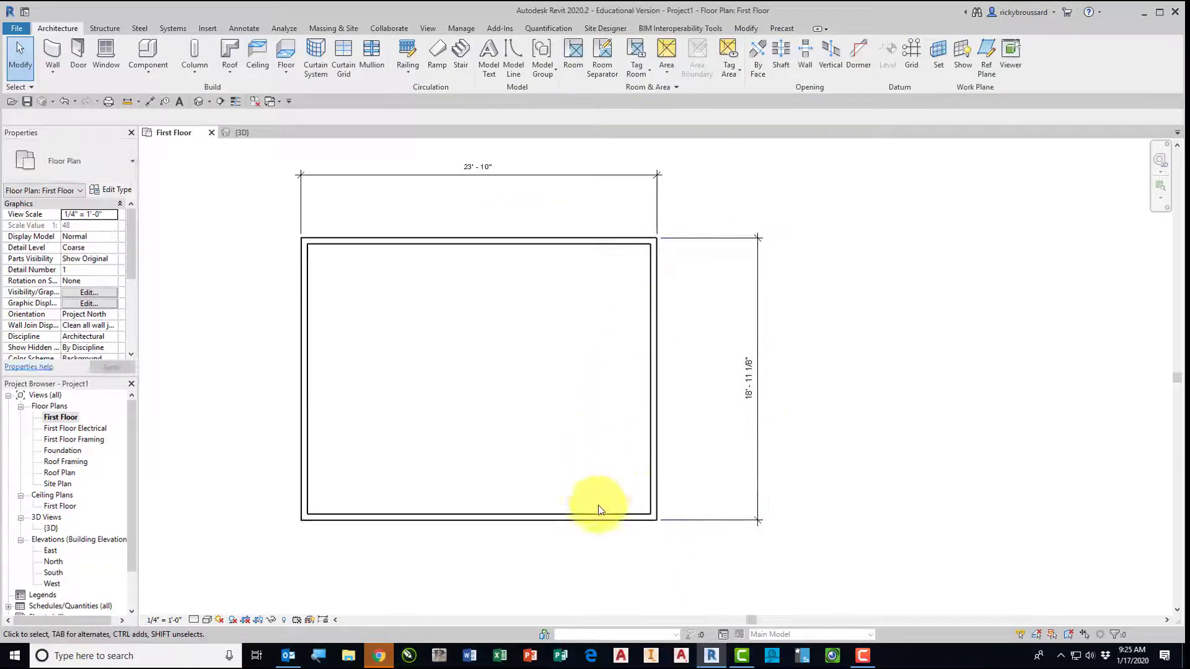
{"action": "left_click", "coordinate": [589, 518]}
{"action": "left_click", "coordinate": [749, 390]}
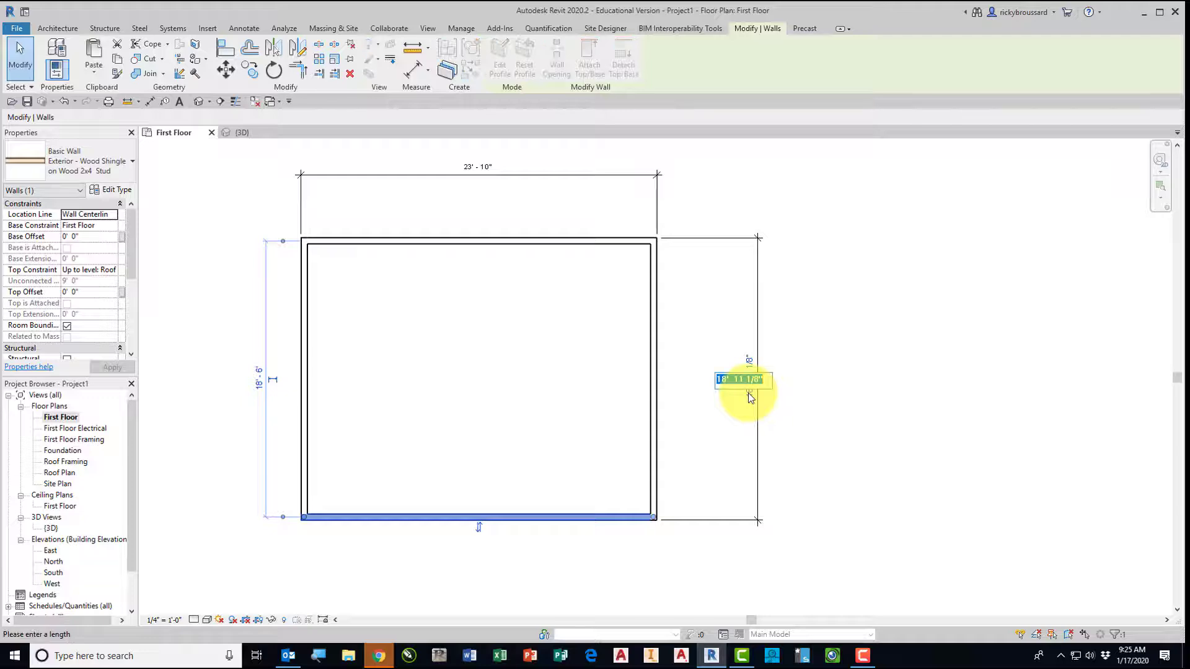
{"action": "type", "text": "15"}
{"action": "key", "text": "Return"}
{"action": "left_click", "coordinate": [810, 418]}
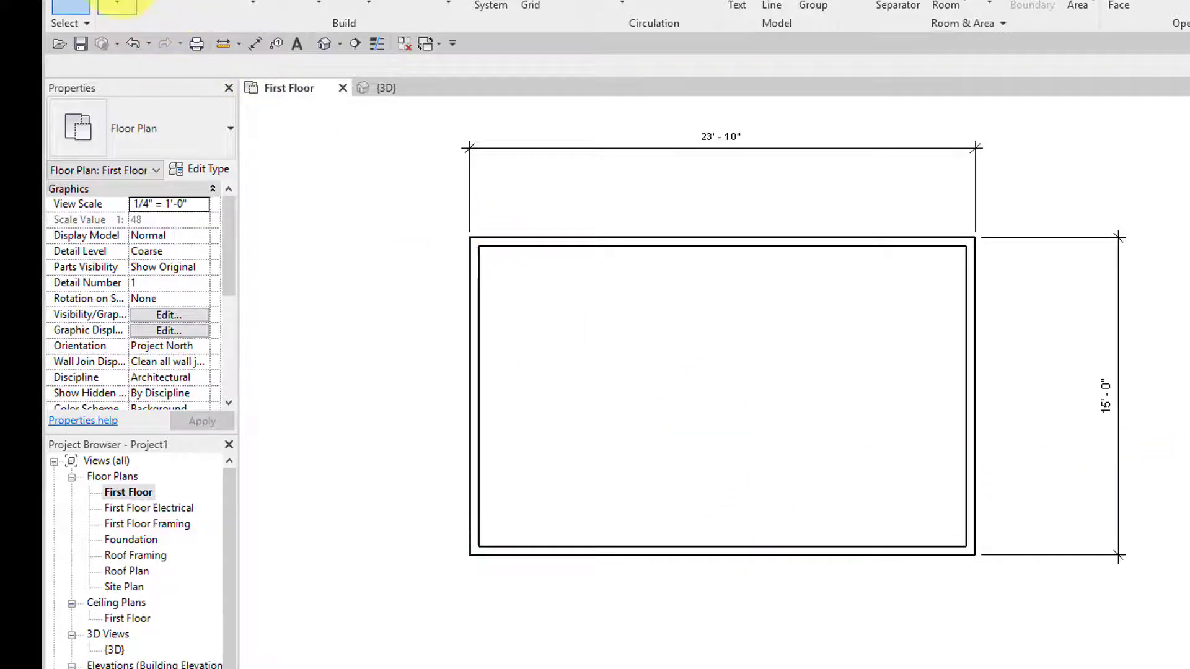
Start a new wall using the type Interior - 4 1/2" Partition
{"action": "left_click", "coordinate": [118, 4]}
{"action": "left_click", "coordinate": [160, 127]}
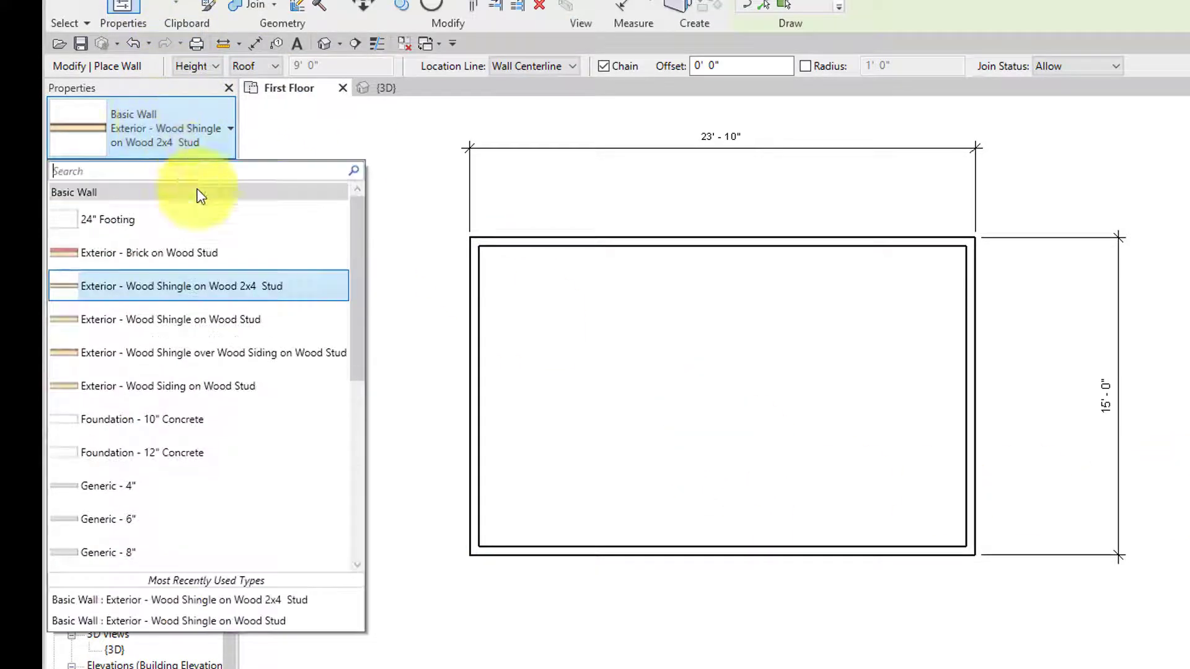
{"action": "scroll", "coordinate": [157, 471], "scroll_direction": "down", "scroll_amount": 2}
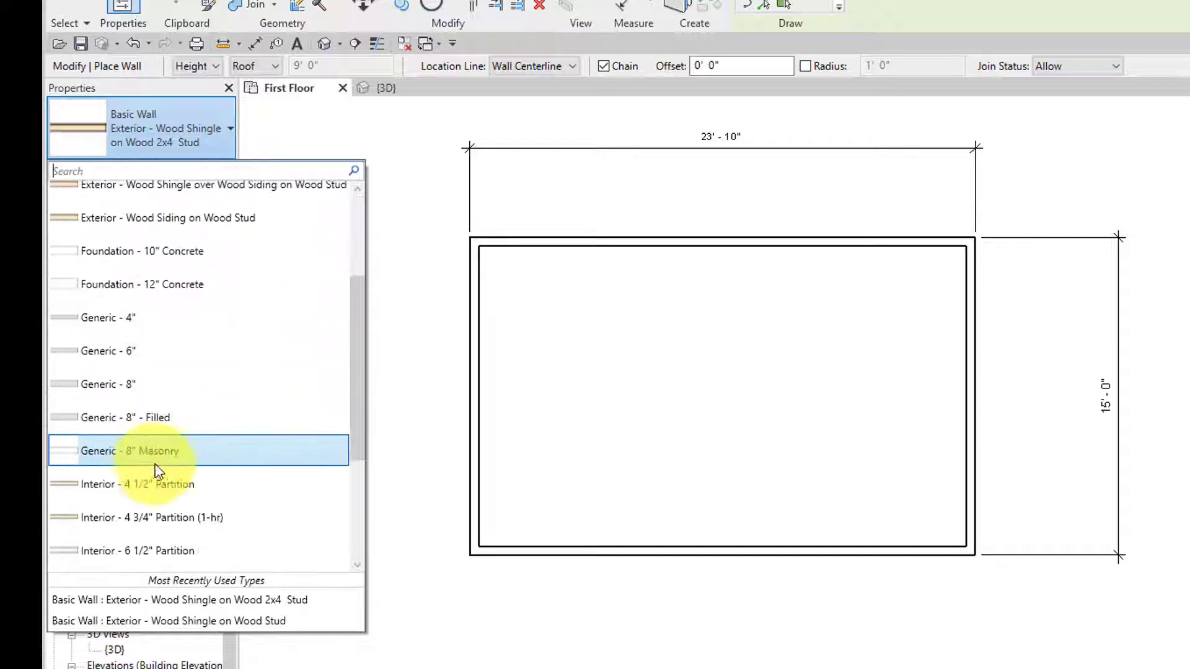
{"action": "scroll", "coordinate": [158, 471], "scroll_direction": "down", "scroll_amount": 2}
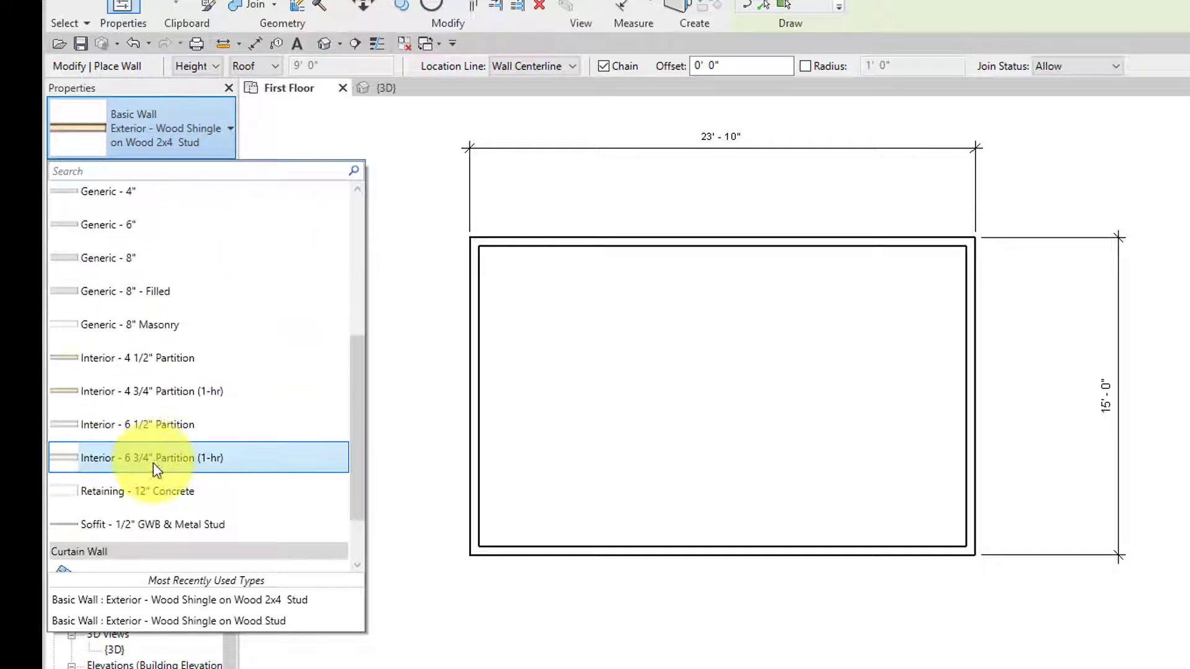
{"action": "left_click", "coordinate": [154, 362]}
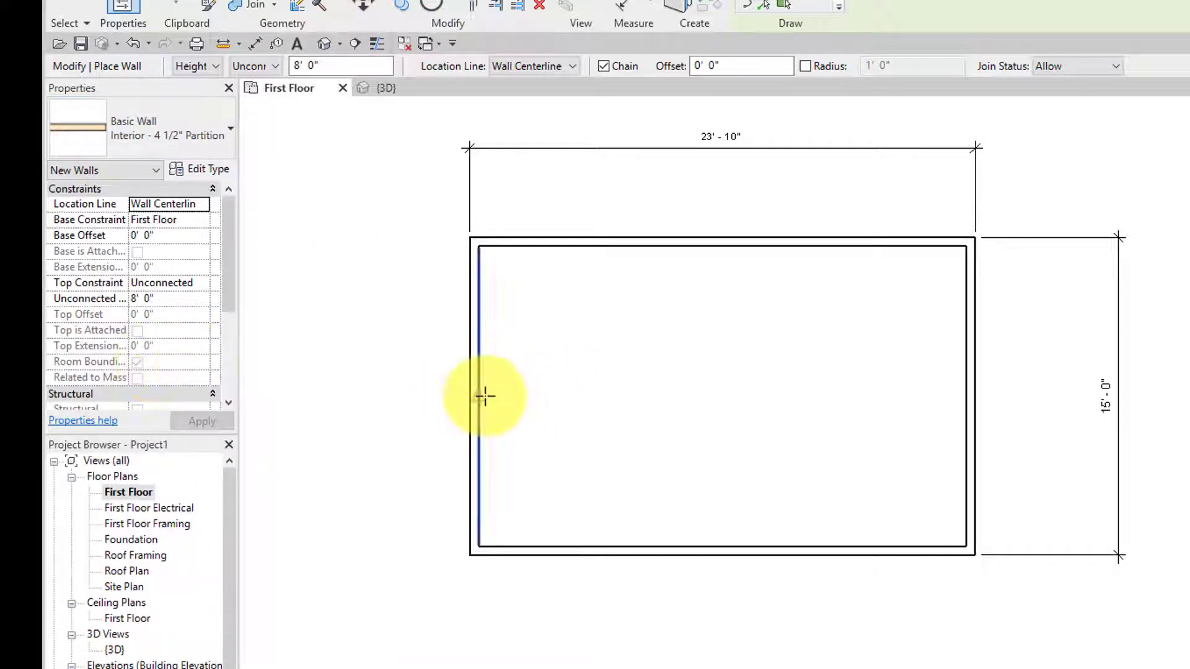
Draw a partition about 8' 8" long up from the lower wall, 9' 6" from the left wall, and enclose a small rectangular room on its right
{"action": "left_click", "coordinate": [680, 544]}
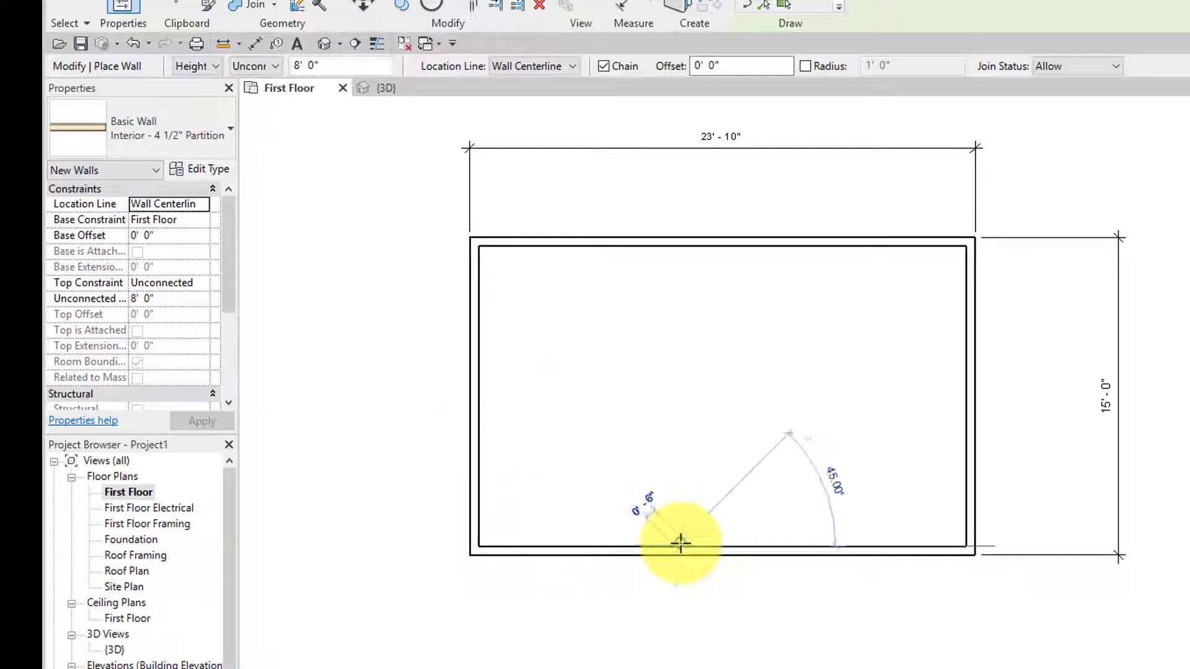
{"action": "left_click", "coordinate": [676, 366]}
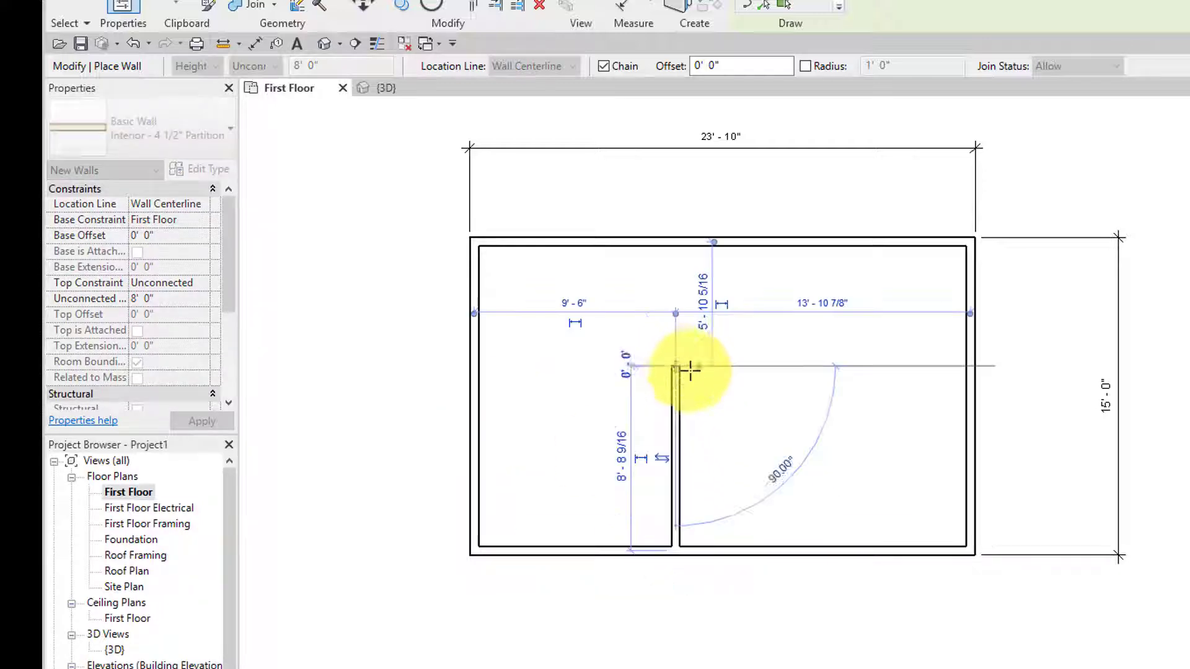
{"action": "left_click", "coordinate": [763, 367]}
{"action": "left_click", "coordinate": [761, 482]}
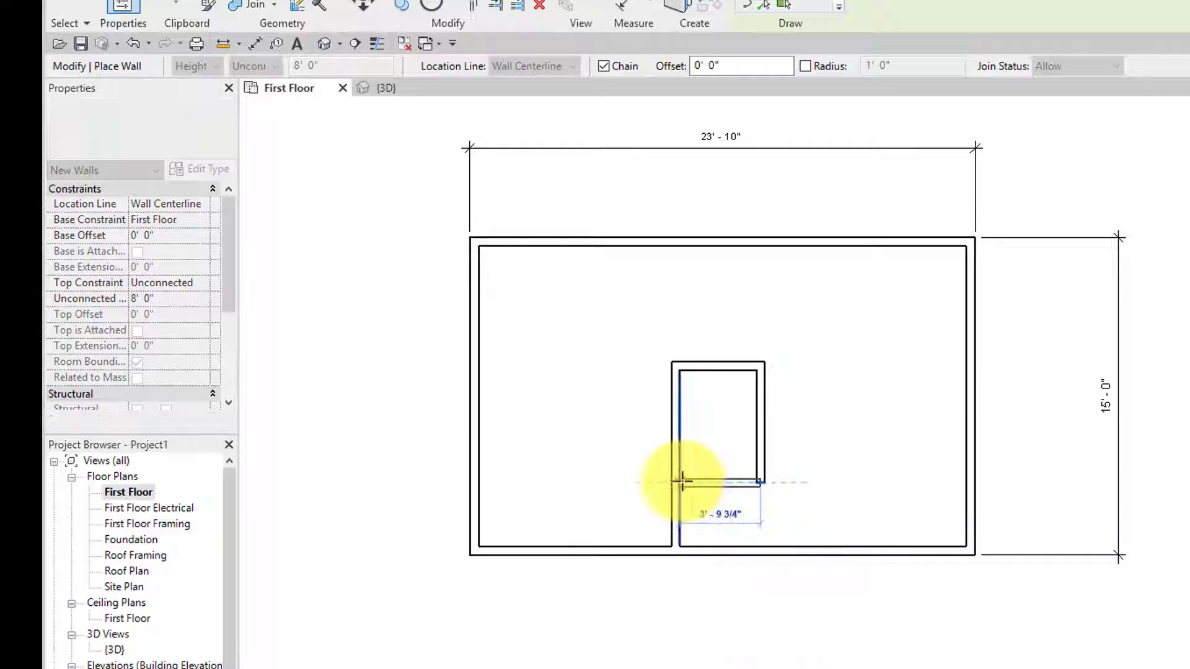
{"action": "left_click", "coordinate": [682, 482]}
{"action": "key", "text": "Escape"}
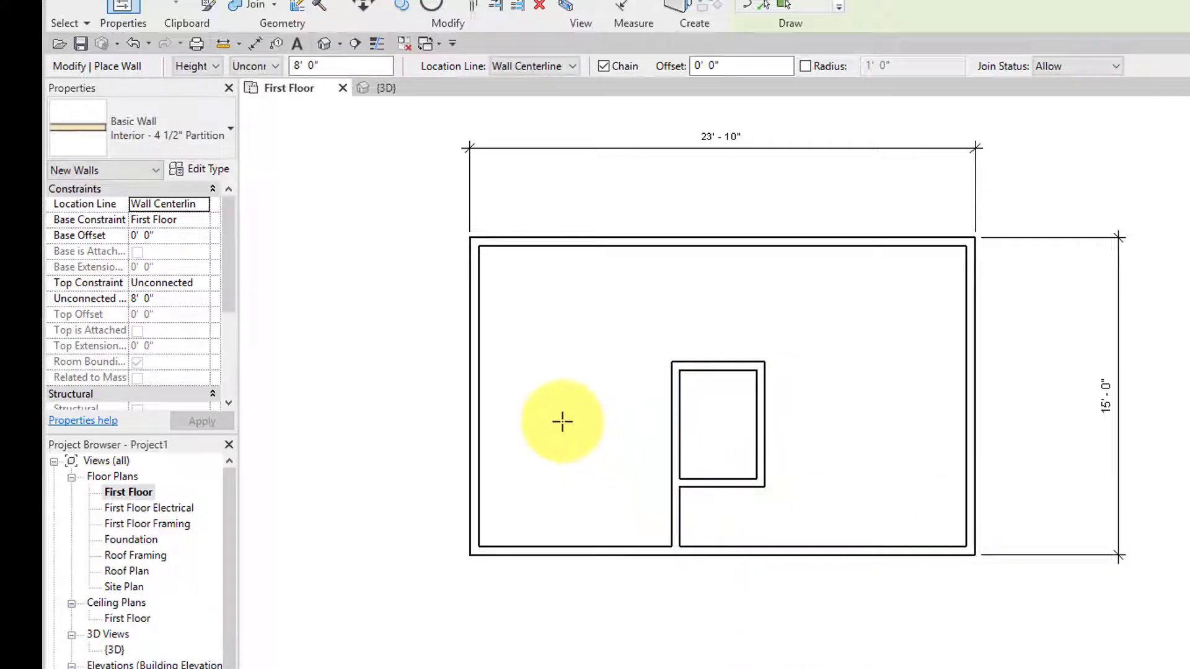
Draw a horizontal partition from the left exterior wall to the vertical partition, about 6' 5" above the lower exterior wall's outer face
{"action": "left_click", "coordinate": [487, 418]}
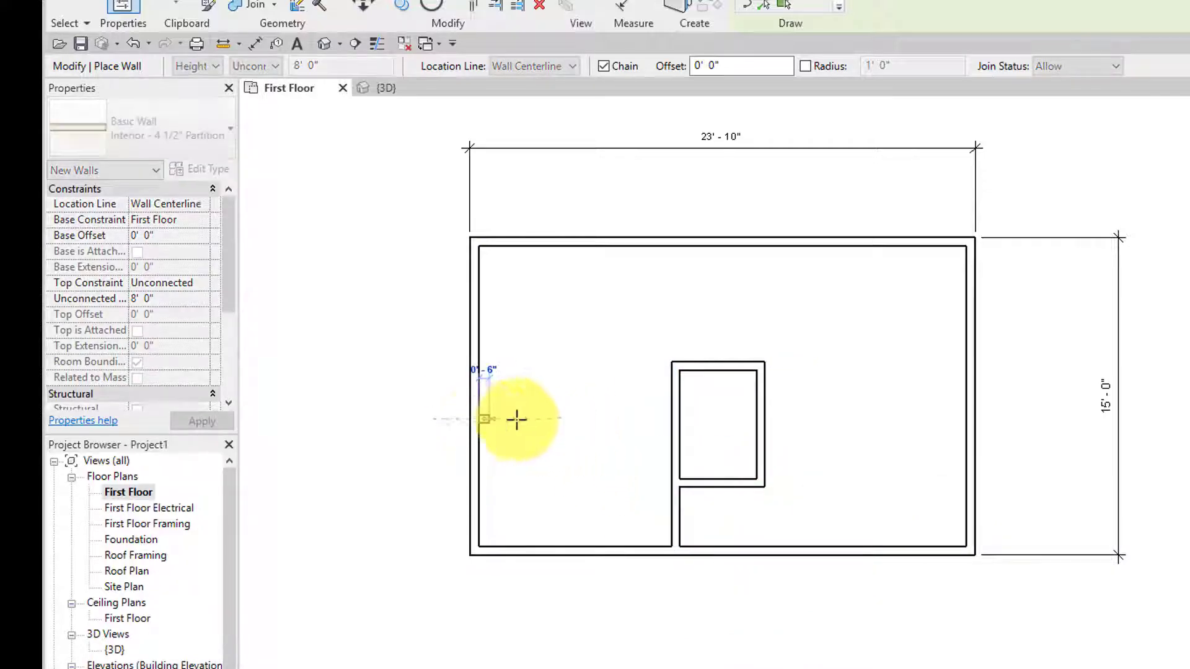
{"action": "left_click", "coordinate": [670, 419]}
{"action": "key", "text": "Escape"}
{"action": "key", "text": "Escape"}
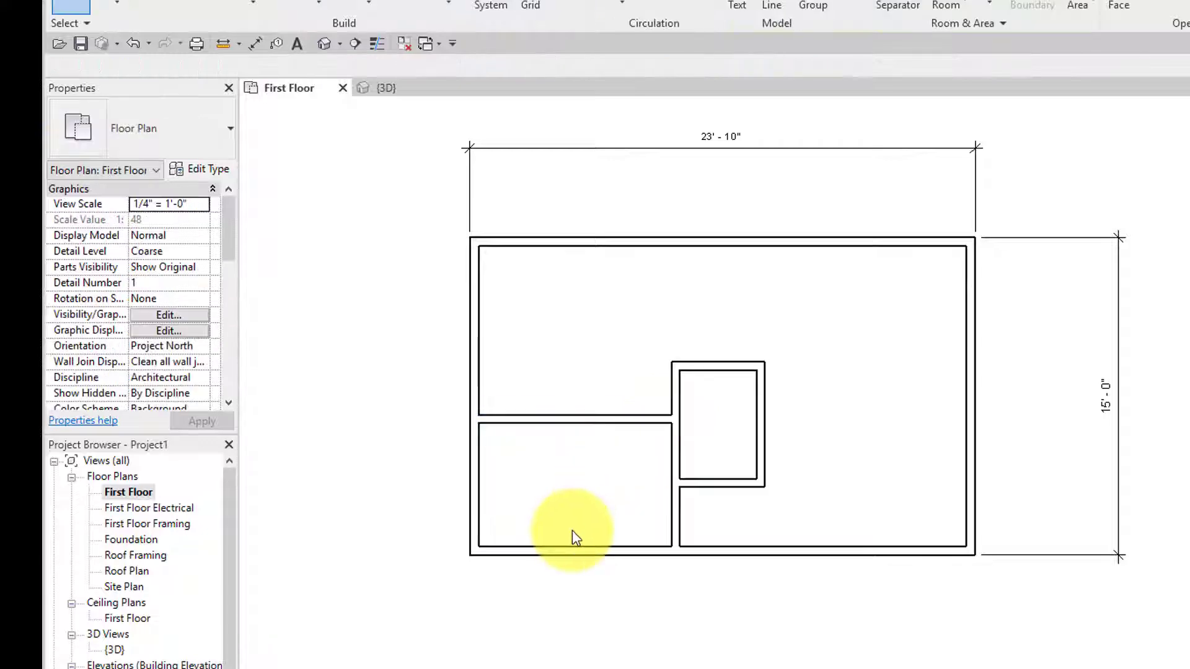
{"action": "left_click", "coordinate": [541, 421]}
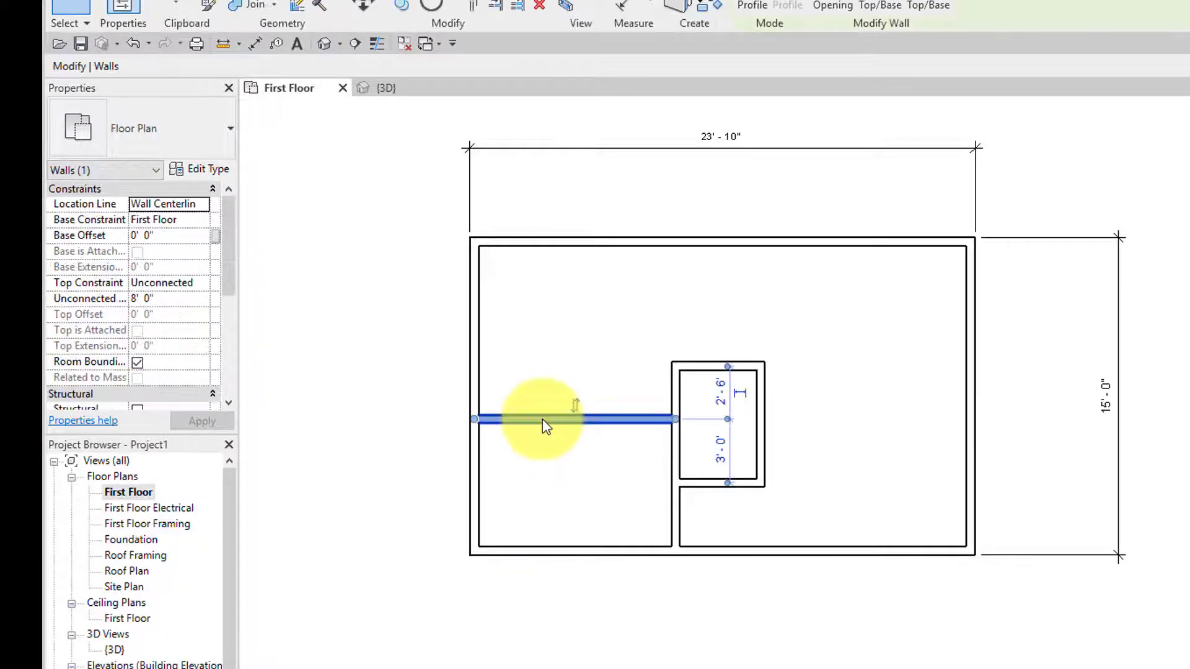
{"action": "left_click", "coordinate": [675, 496]}
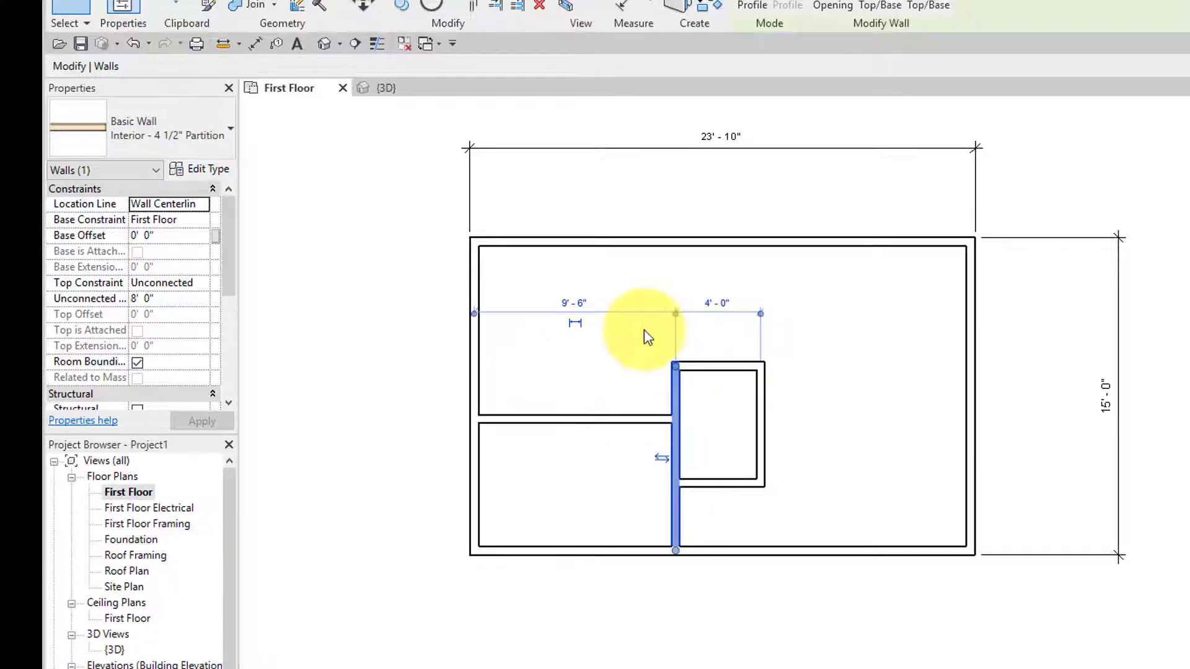
{"action": "left_click", "coordinate": [607, 487]}
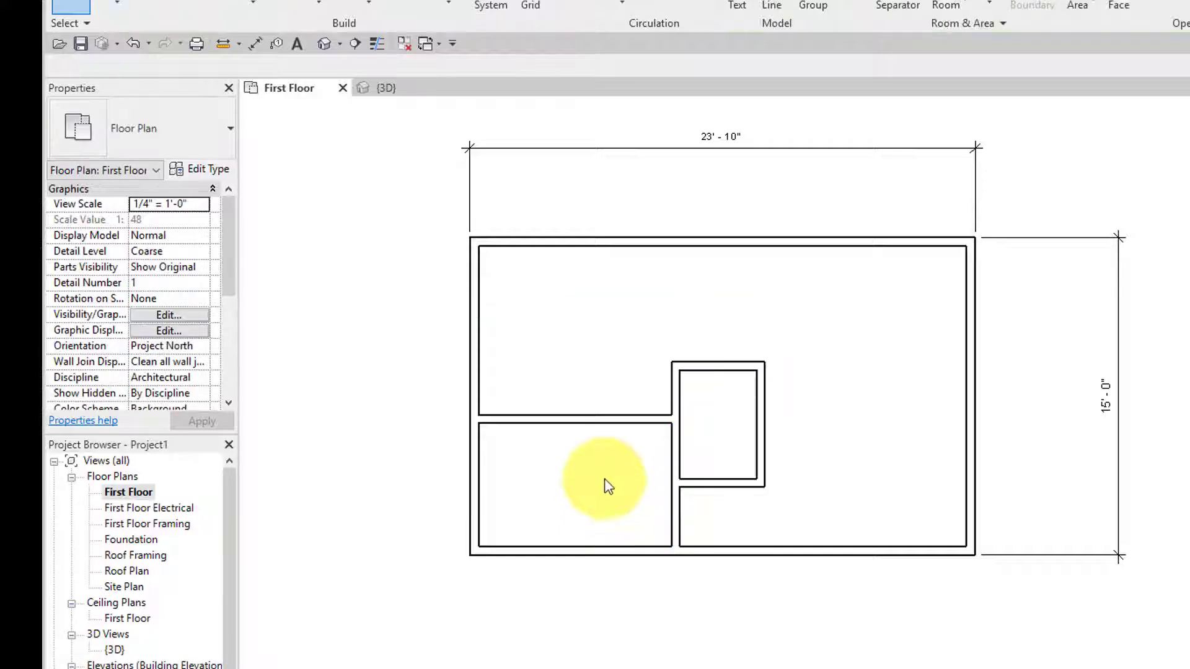
Dimension the plan's left side from the upper wall's outer face through the horizontal partition's centerline to the lower wall's outer face
{"action": "left_click", "coordinate": [254, 44]}
{"action": "left_click", "coordinate": [509, 239]}
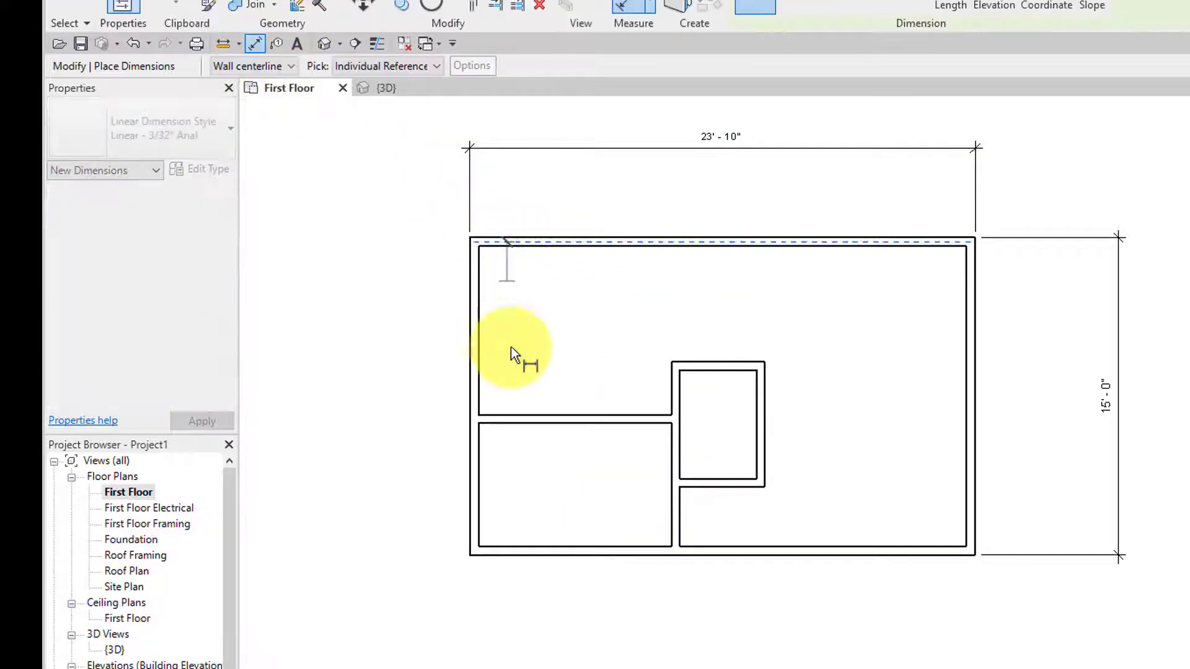
{"action": "left_click", "coordinate": [507, 416]}
{"action": "left_click", "coordinate": [495, 551]}
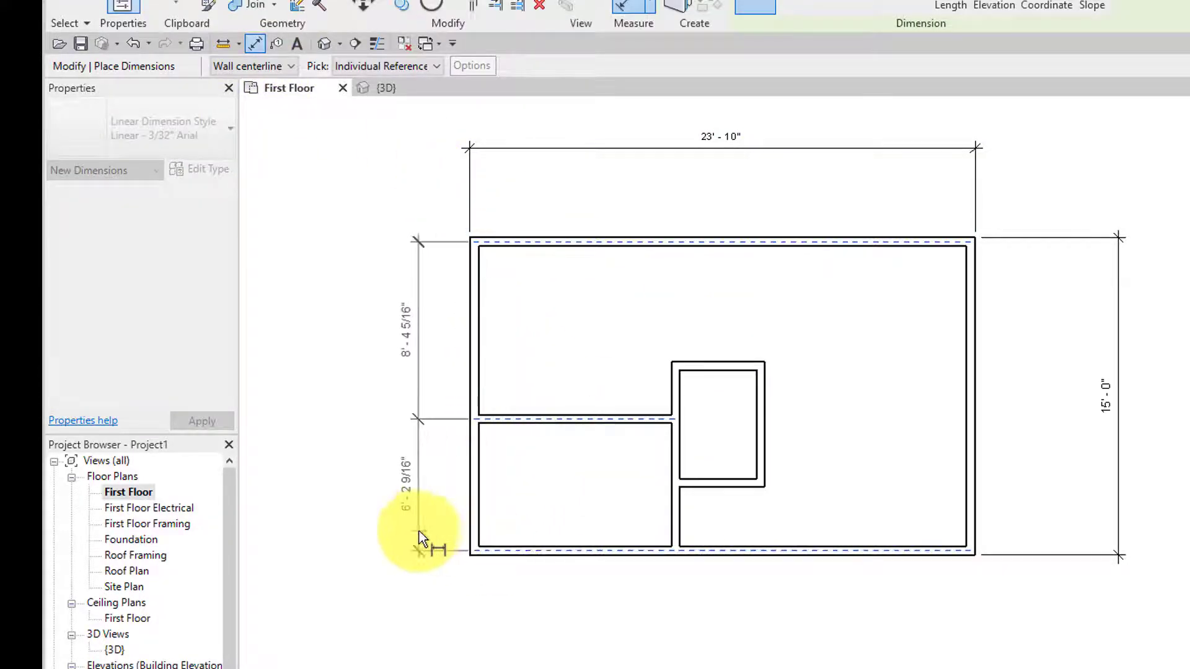
{"action": "left_click", "coordinate": [396, 530]}
{"action": "left_click", "coordinate": [433, 245]}
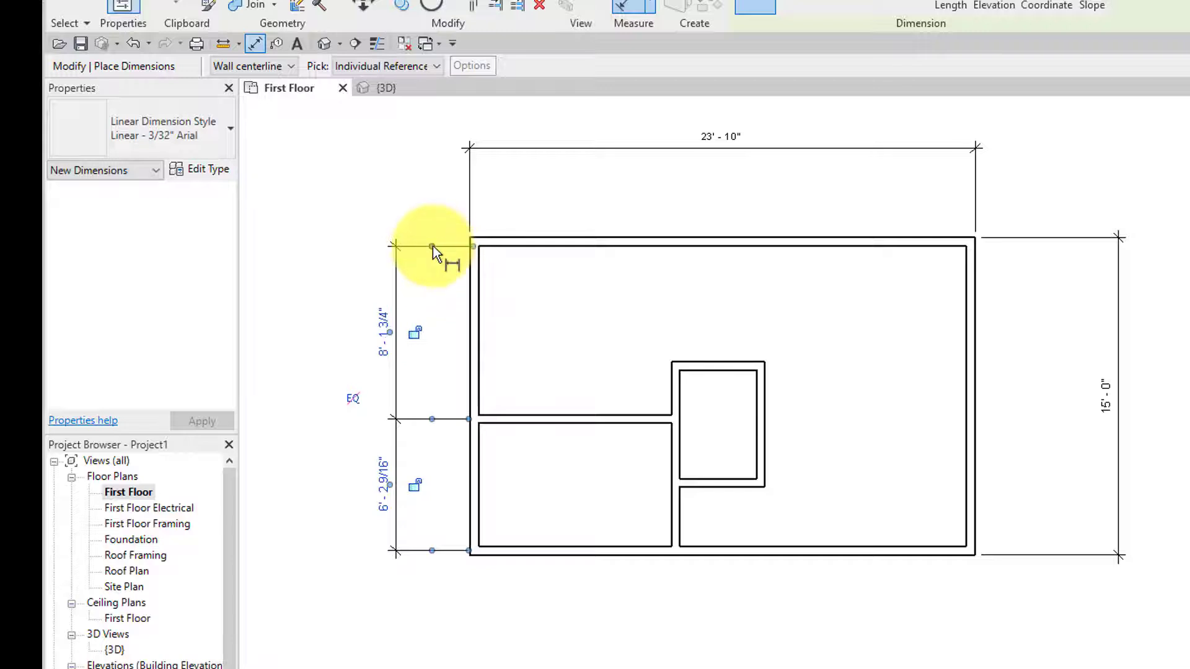
{"action": "left_click", "coordinate": [432, 550]}
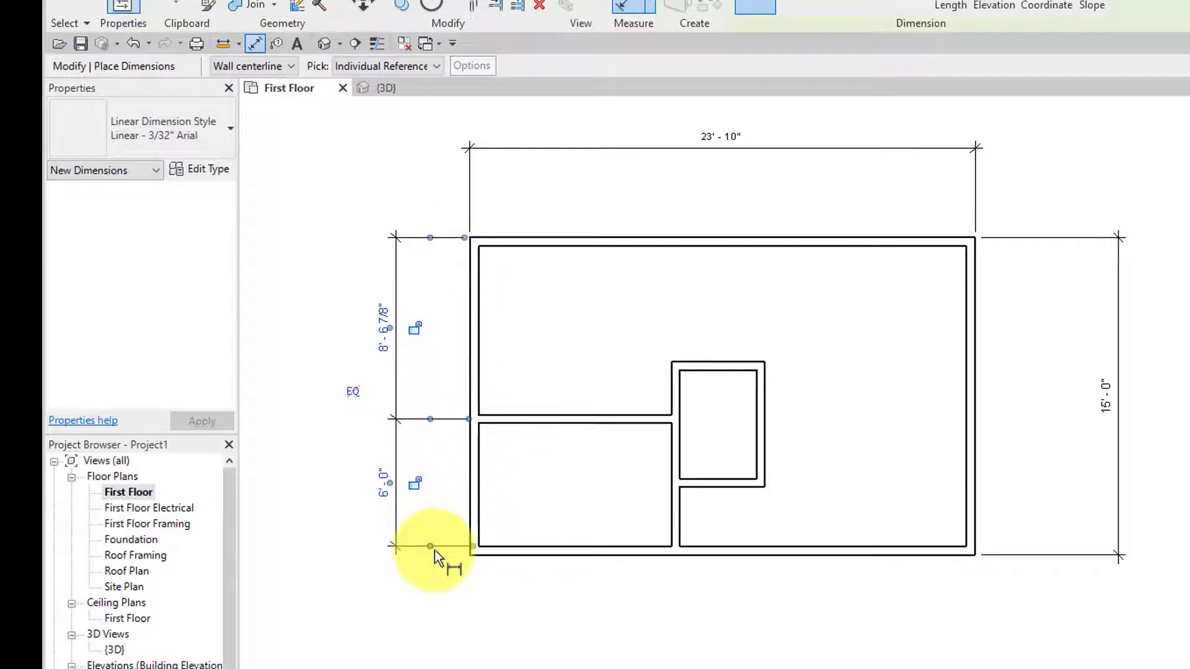
{"action": "left_click", "coordinate": [432, 549]}
Dimension below the plan from the left wall's outer face through the vertical partition's centerline to the right wall's outer face
{"action": "left_click", "coordinate": [484, 508]}
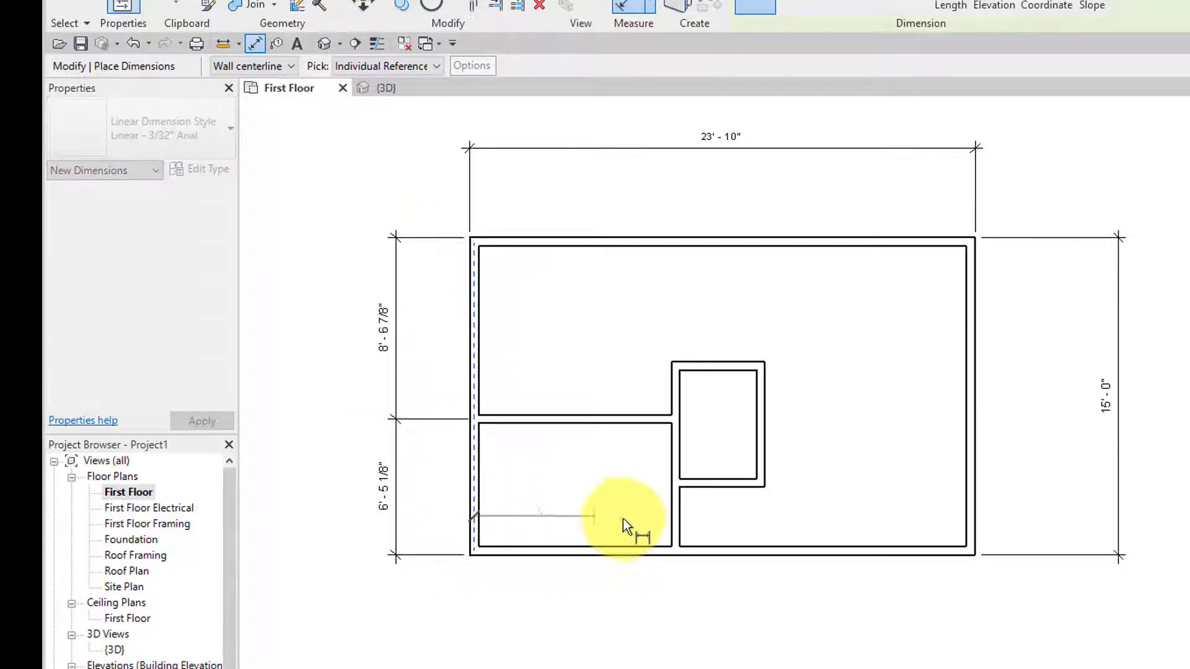
{"action": "left_click", "coordinate": [677, 531]}
{"action": "left_click", "coordinate": [970, 538]}
{"action": "left_click", "coordinate": [887, 644]}
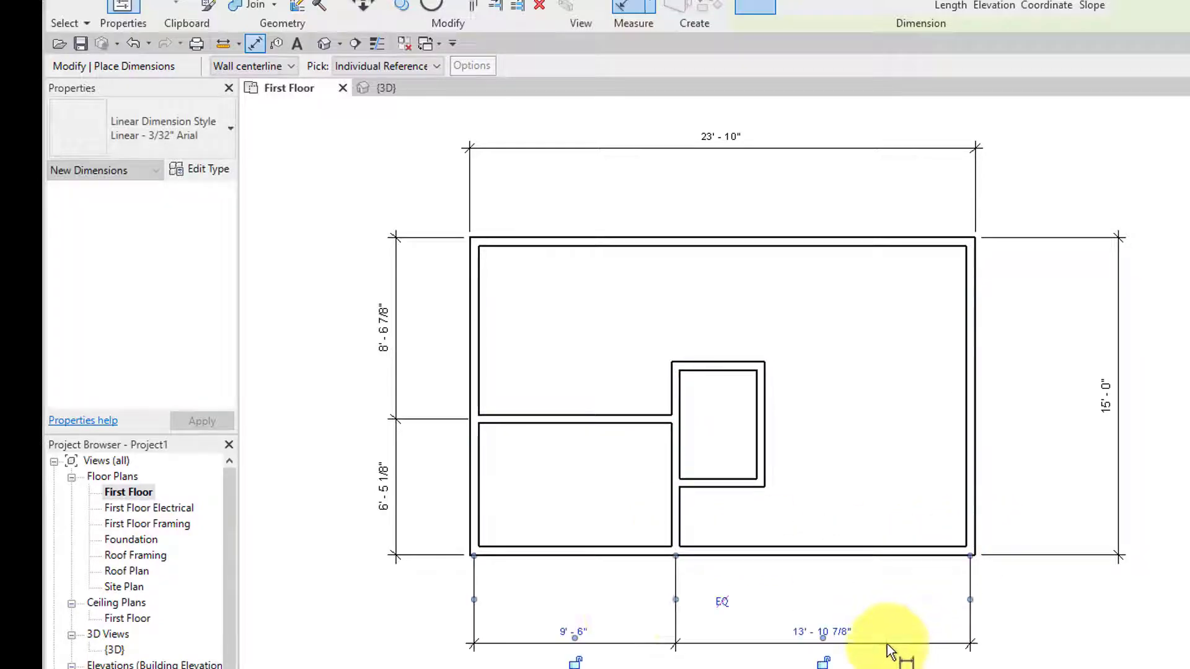
{"action": "left_click", "coordinate": [469, 600]}
{"action": "left_click", "coordinate": [472, 599]}
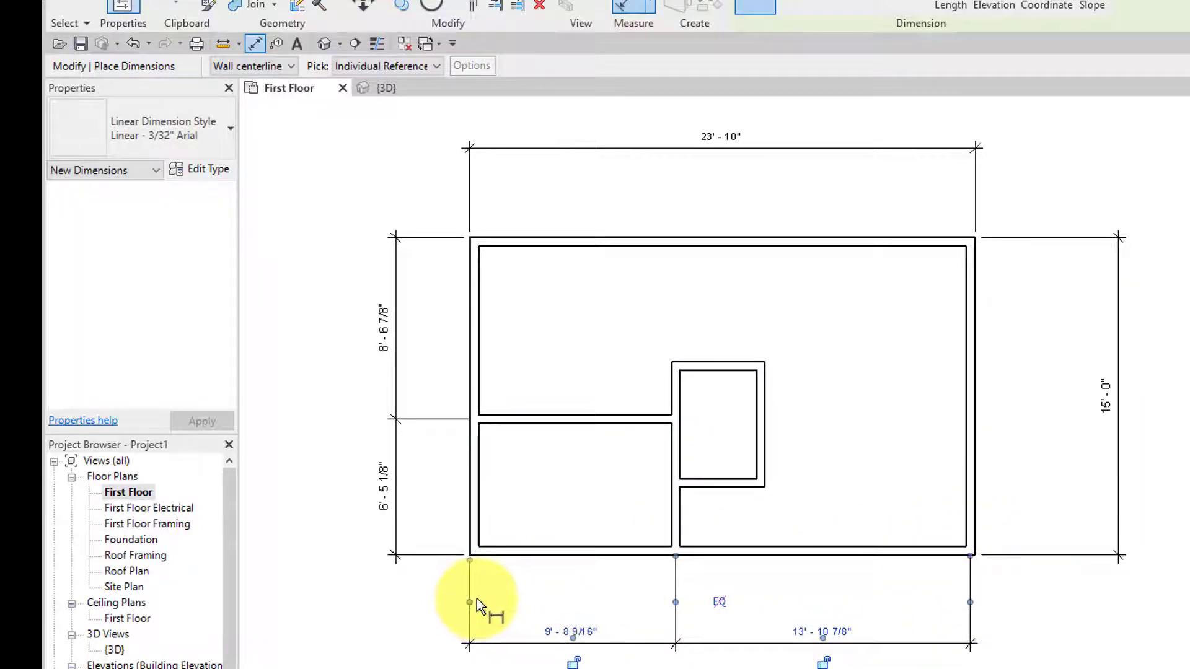
{"action": "left_click", "coordinate": [970, 604]}
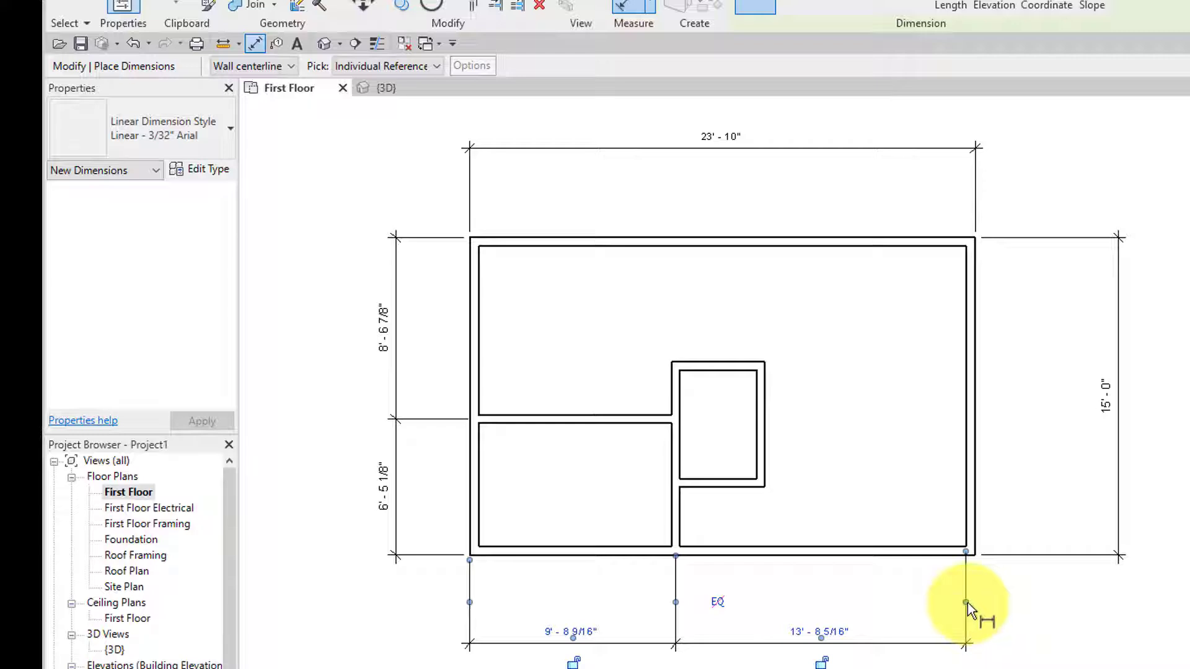
{"action": "left_click", "coordinate": [969, 603]}
Dimension from the horizontal partition's upper face to the outer face of the small room's upper wall
{"action": "scroll", "coordinate": [738, 429], "scroll_direction": "up", "scroll_amount": 1}
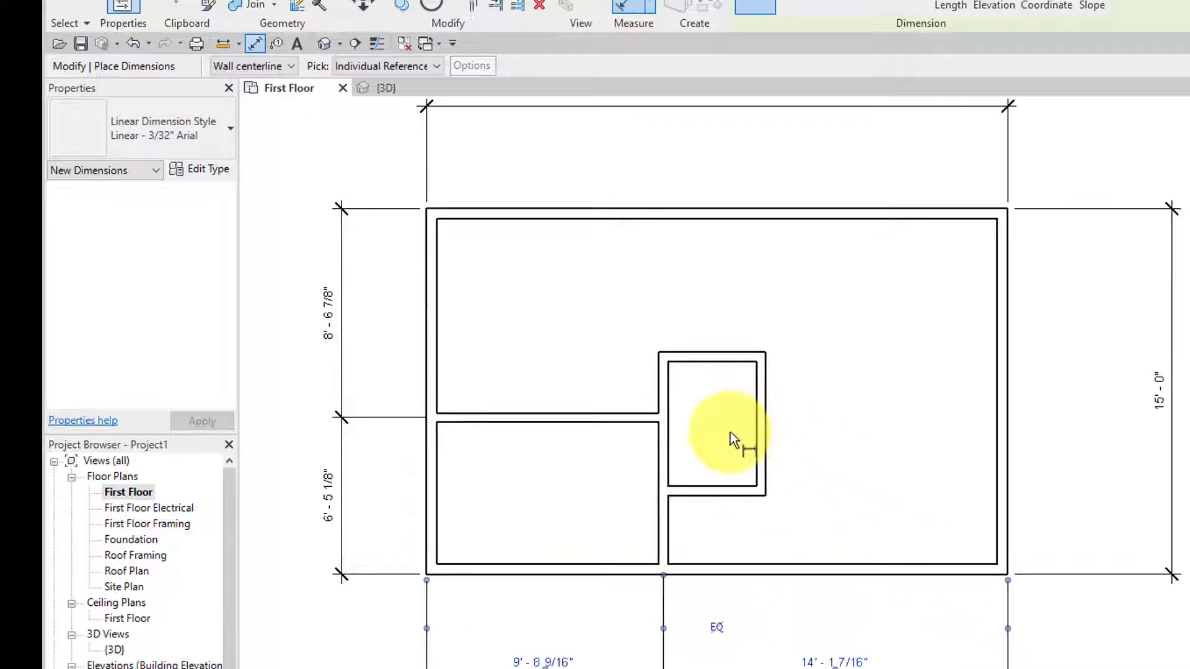
{"action": "scroll", "coordinate": [728, 430], "scroll_direction": "up", "scroll_amount": 1}
{"action": "left_click", "coordinate": [611, 413]}
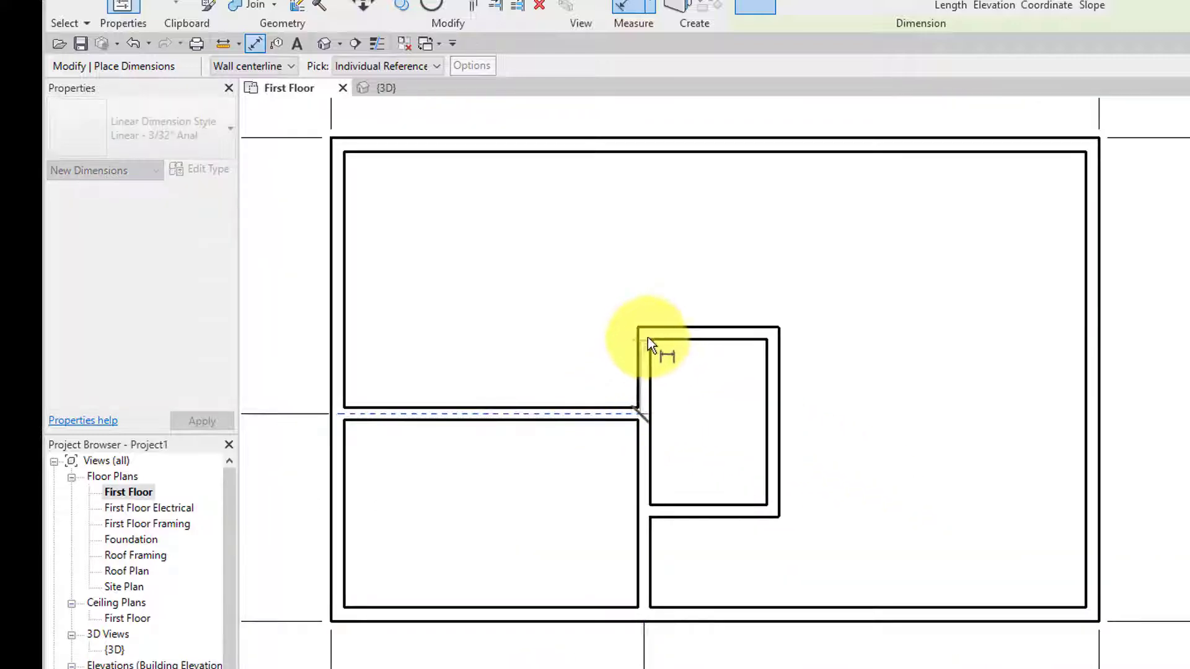
{"action": "left_click", "coordinate": [647, 336]}
{"action": "left_click", "coordinate": [567, 345]}
{"action": "scroll", "coordinate": [574, 372], "scroll_direction": "up", "scroll_amount": 1}
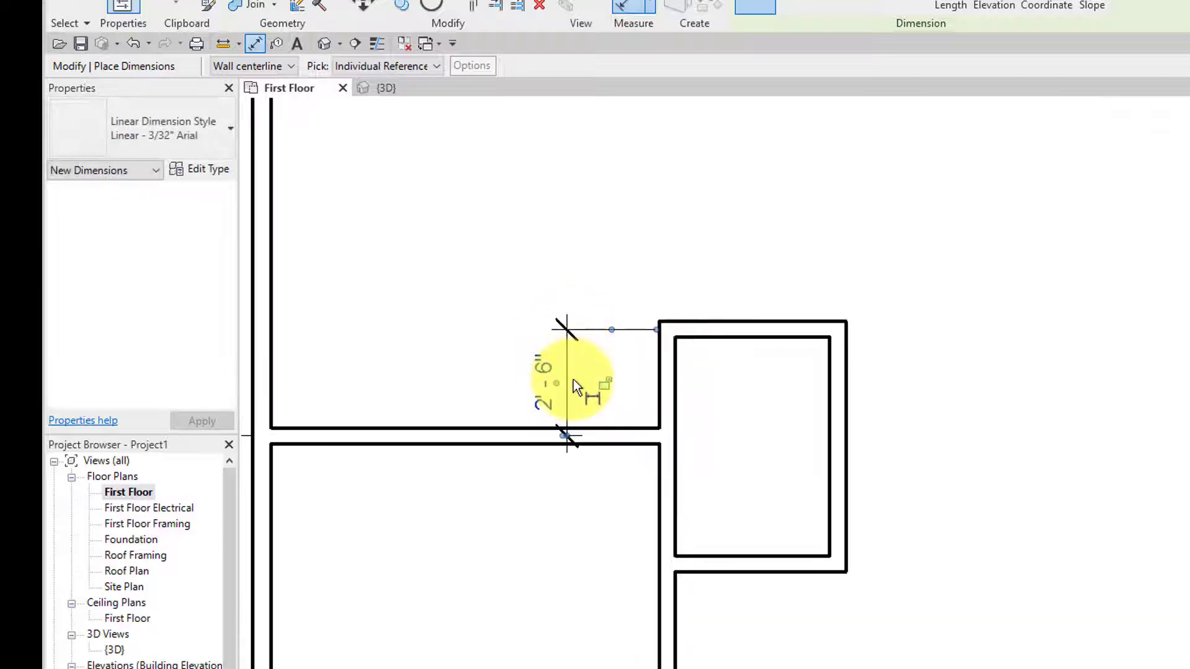
{"action": "scroll", "coordinate": [574, 383], "scroll_direction": "up", "scroll_amount": 1}
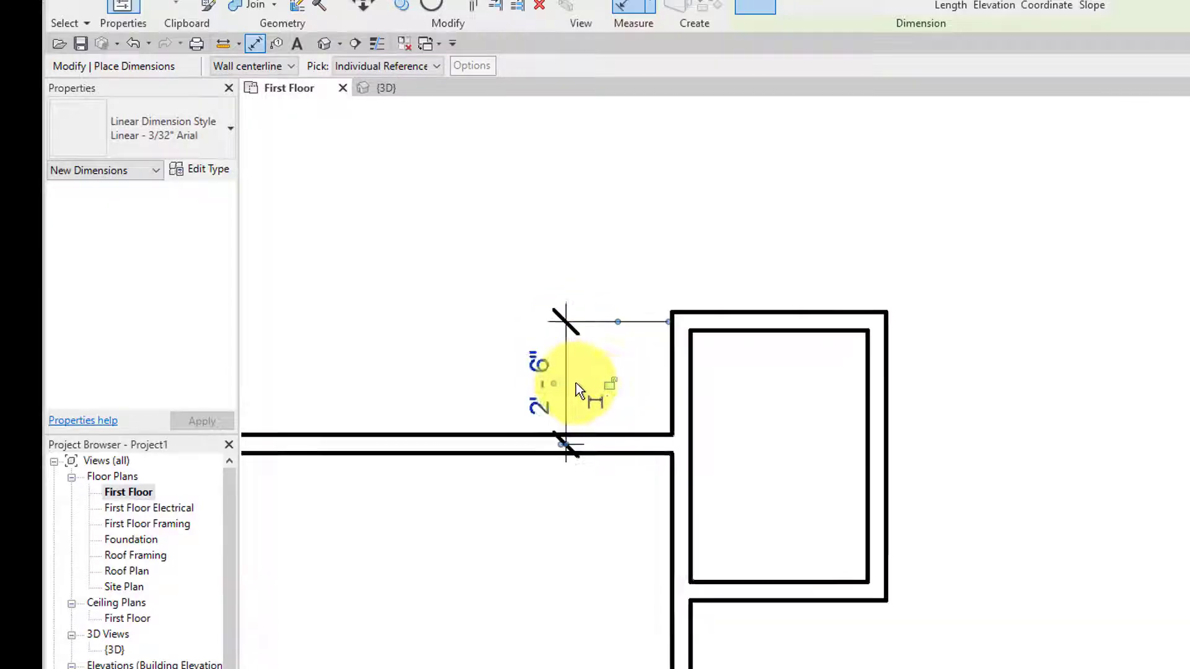
{"action": "left_click", "coordinate": [612, 333]}
{"action": "left_click", "coordinate": [625, 323]}
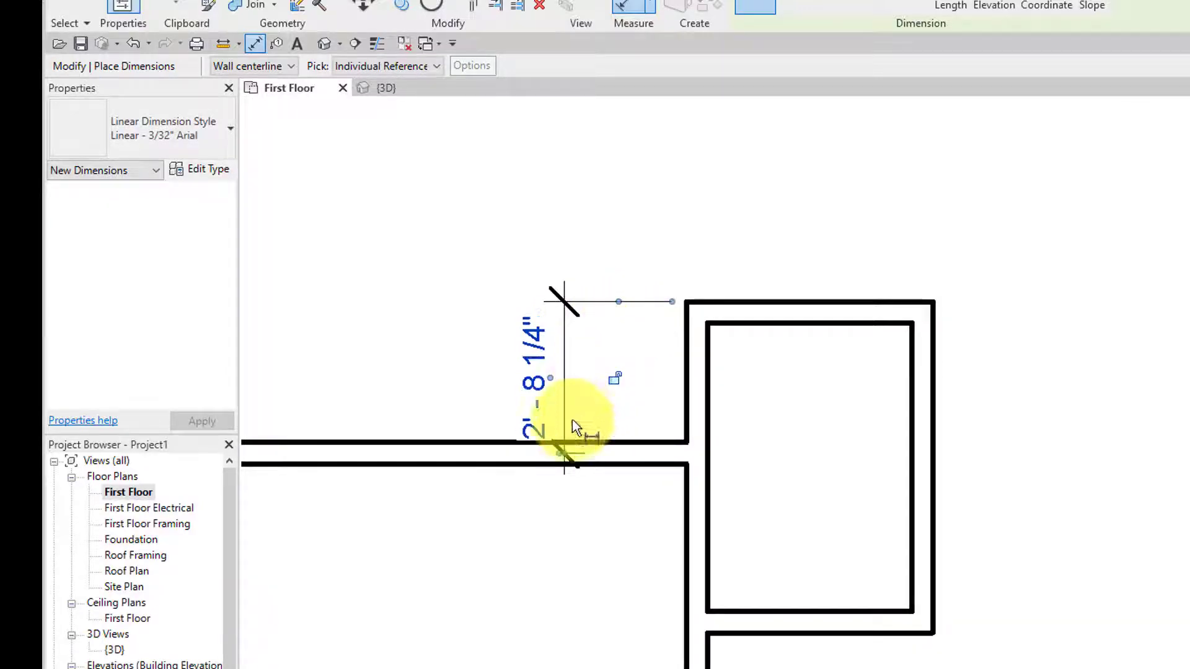
{"action": "left_click", "coordinate": [565, 453]}
{"action": "left_click", "coordinate": [565, 453]}
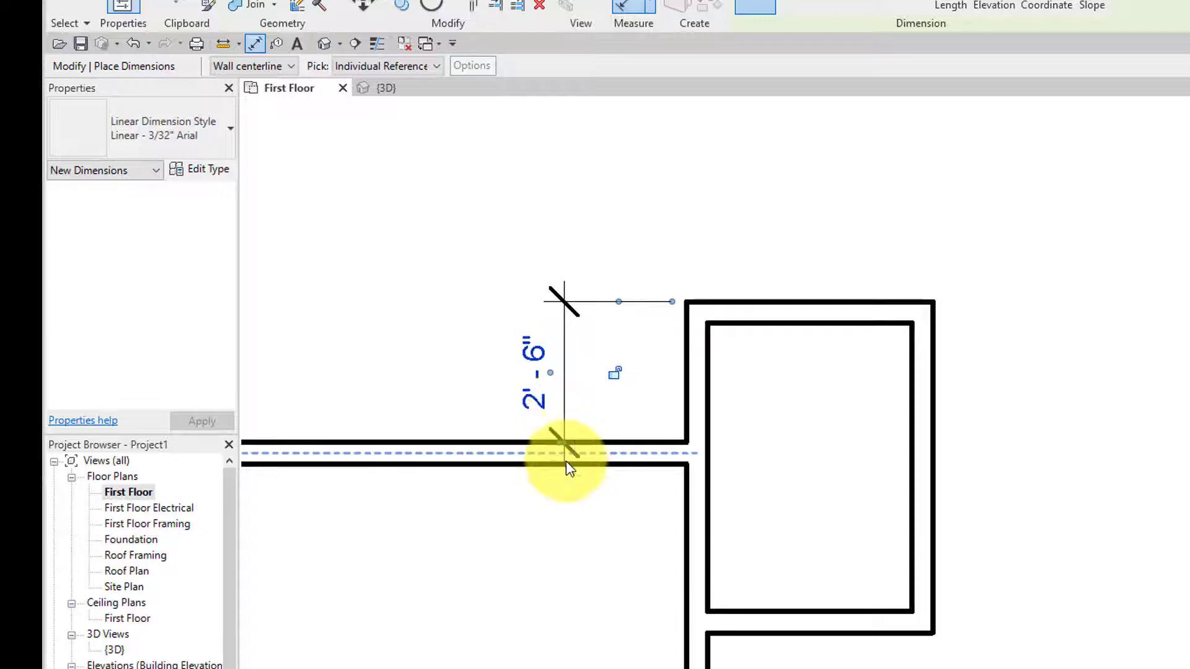
Dimension the small room's width above it, measured between the outer faces of its side walls
{"action": "left_click", "coordinate": [699, 337]}
{"action": "left_click", "coordinate": [923, 338]}
{"action": "left_click", "coordinate": [924, 210]}
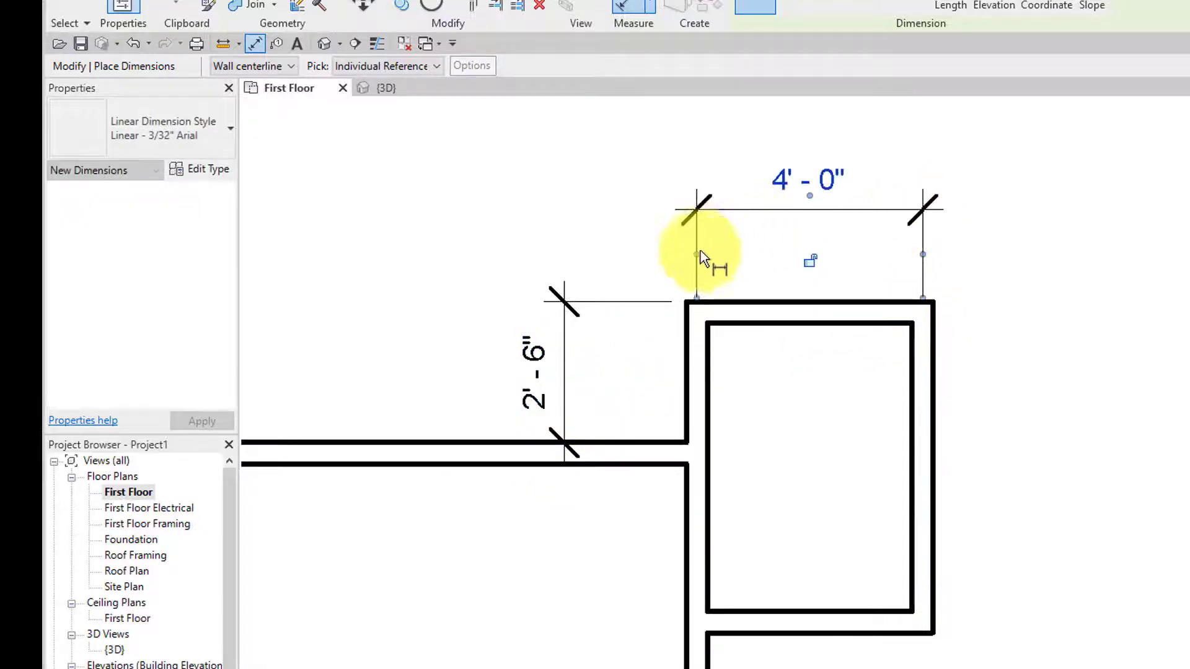
{"action": "left_click", "coordinate": [696, 255]}
{"action": "left_click", "coordinate": [707, 256]}
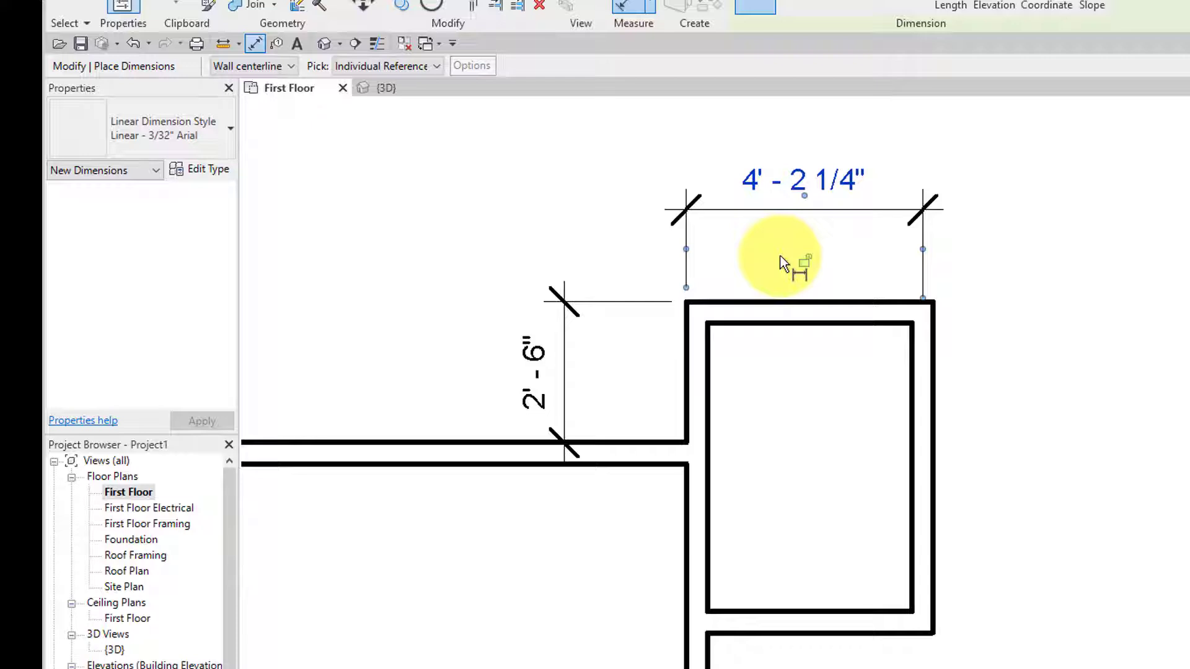
{"action": "left_click", "coordinate": [923, 255]}
{"action": "left_click", "coordinate": [922, 256]}
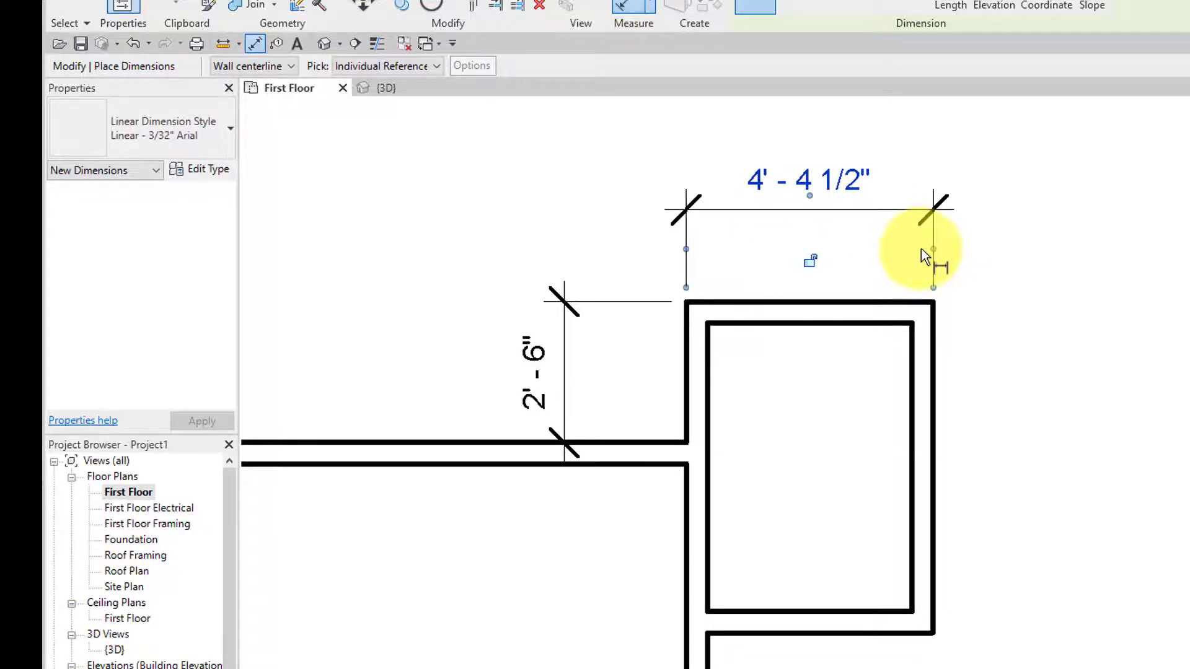
Dimension the small room's depth on its right side, measured between the outer faces of its upper and lower walls
{"action": "left_click", "coordinate": [897, 304]}
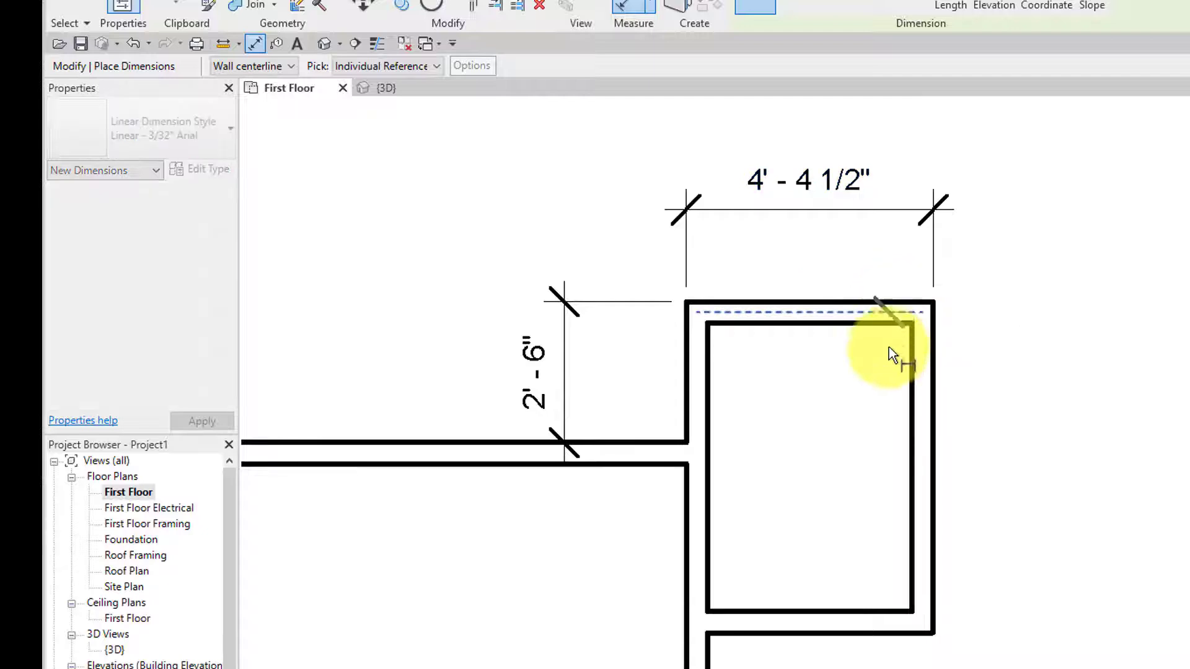
{"action": "left_click", "coordinate": [861, 620]}
{"action": "left_click", "coordinate": [1024, 573]}
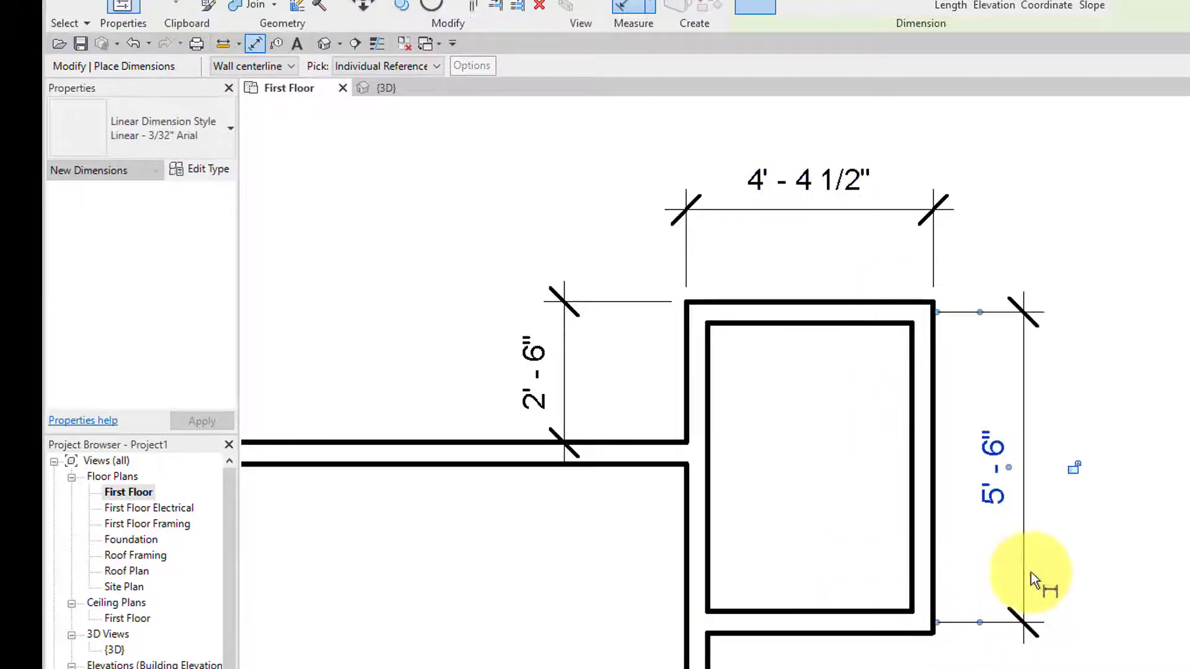
{"action": "left_click", "coordinate": [979, 314]}
{"action": "left_click", "coordinate": [978, 324]}
{"action": "left_click", "coordinate": [984, 622]}
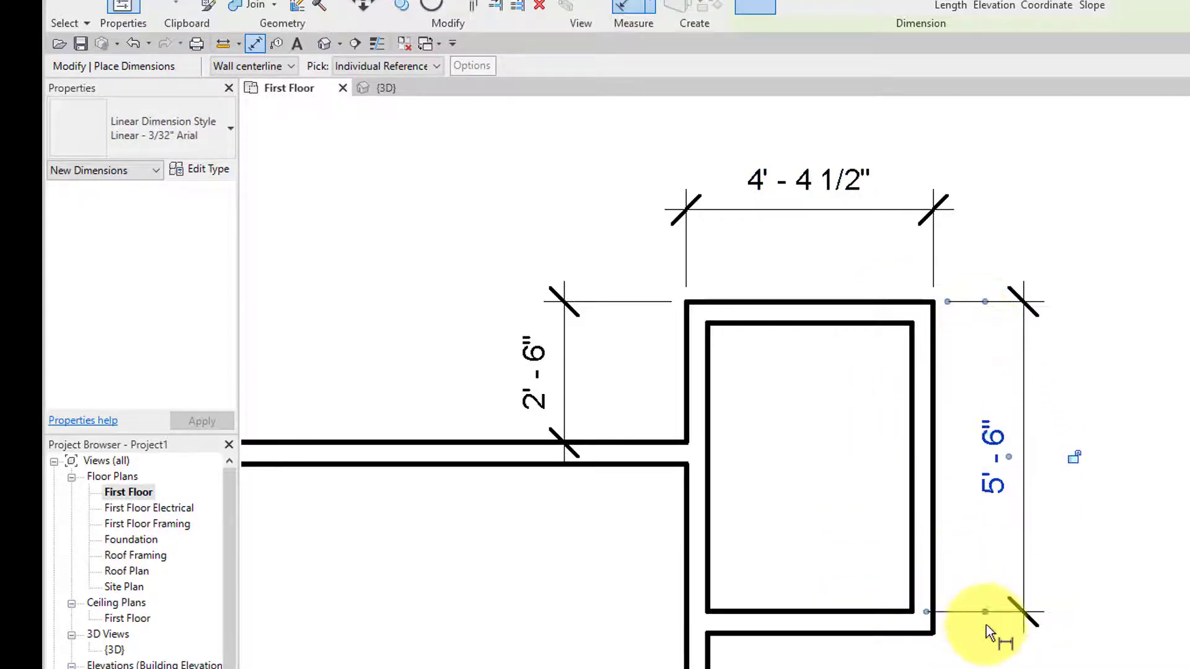
{"action": "left_click", "coordinate": [987, 614]}
{"action": "key", "text": "Escape"}
{"action": "key", "text": "Escape"}
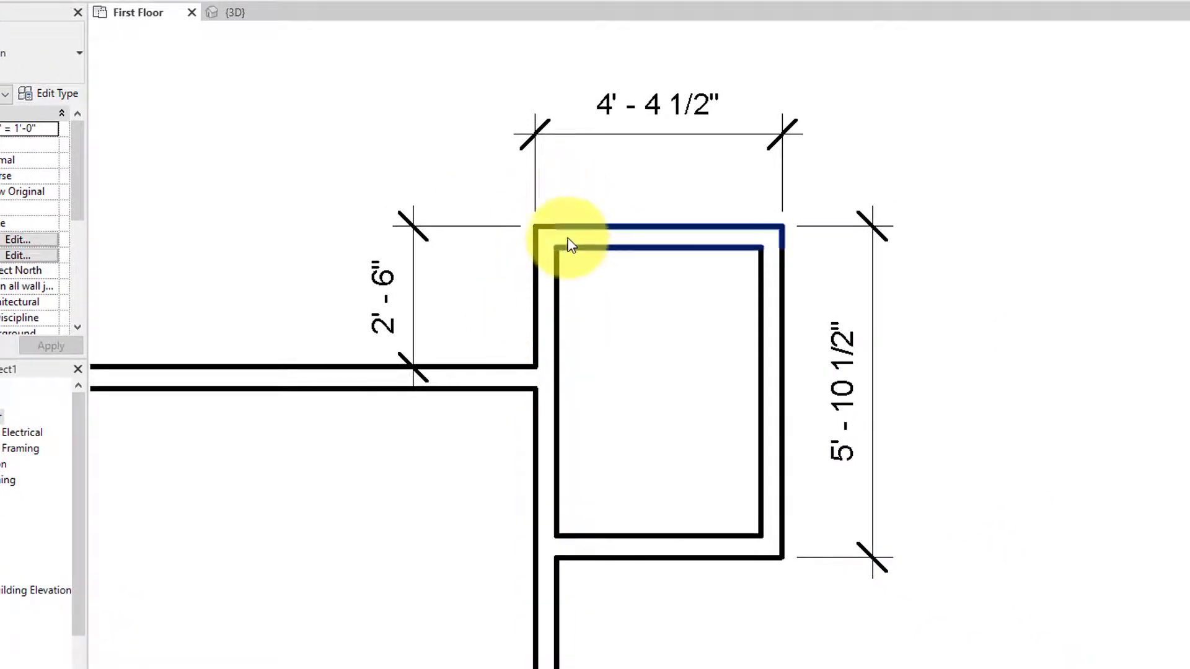
Set the dimension between the horizontal partition and the small room's upper wall to 2' 9" by moving the upper wall
{"action": "left_click", "coordinate": [563, 247]}
{"action": "left_click", "coordinate": [403, 296]}
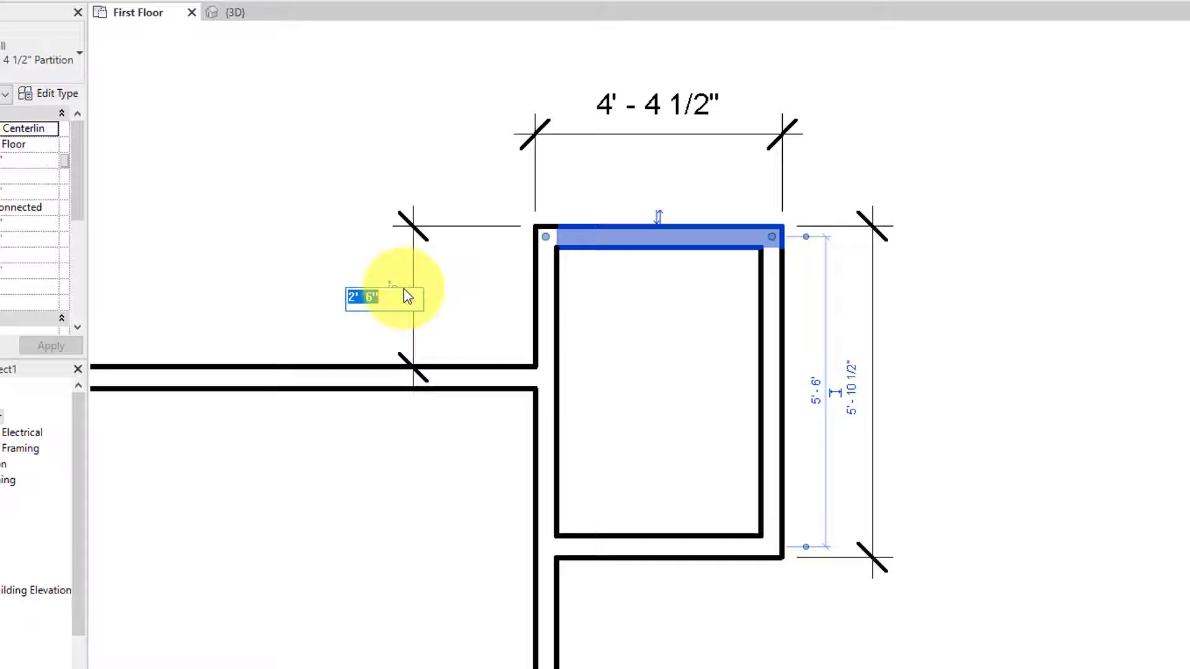
{"action": "type", "text": "2 9"}
{"action": "key", "text": "Return"}
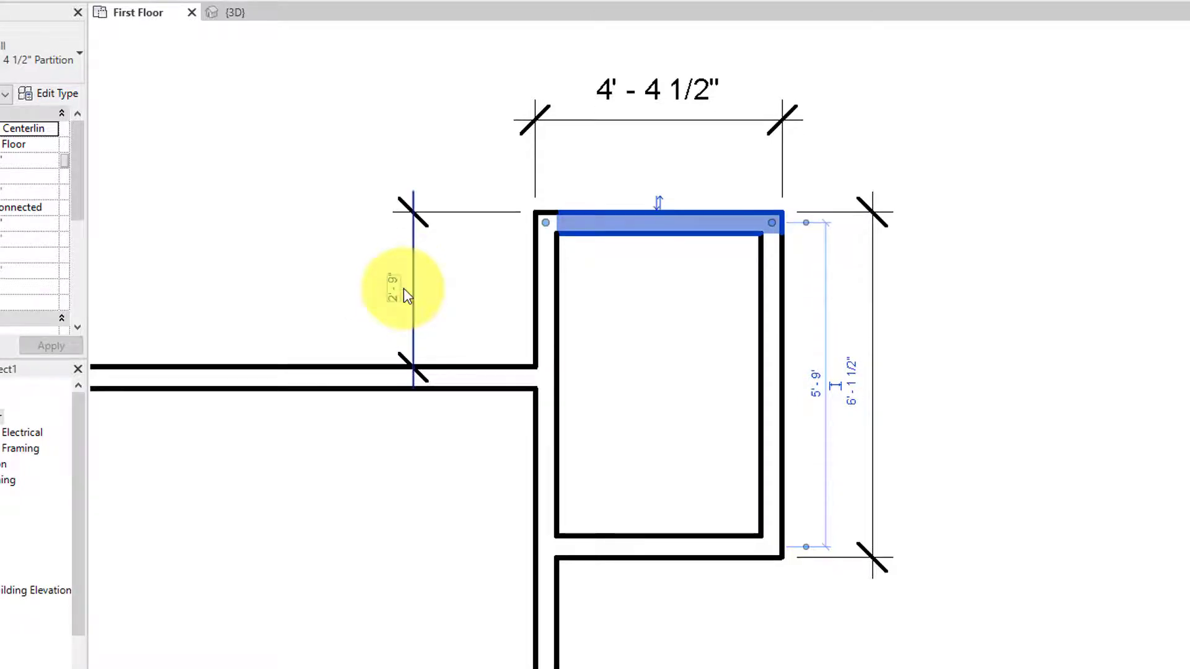
{"action": "left_click", "coordinate": [961, 269]}
Set the small room's width dimension to 3' 0" by moving its right wall
{"action": "left_click", "coordinate": [786, 291]}
{"action": "left_click", "coordinate": [658, 95]}
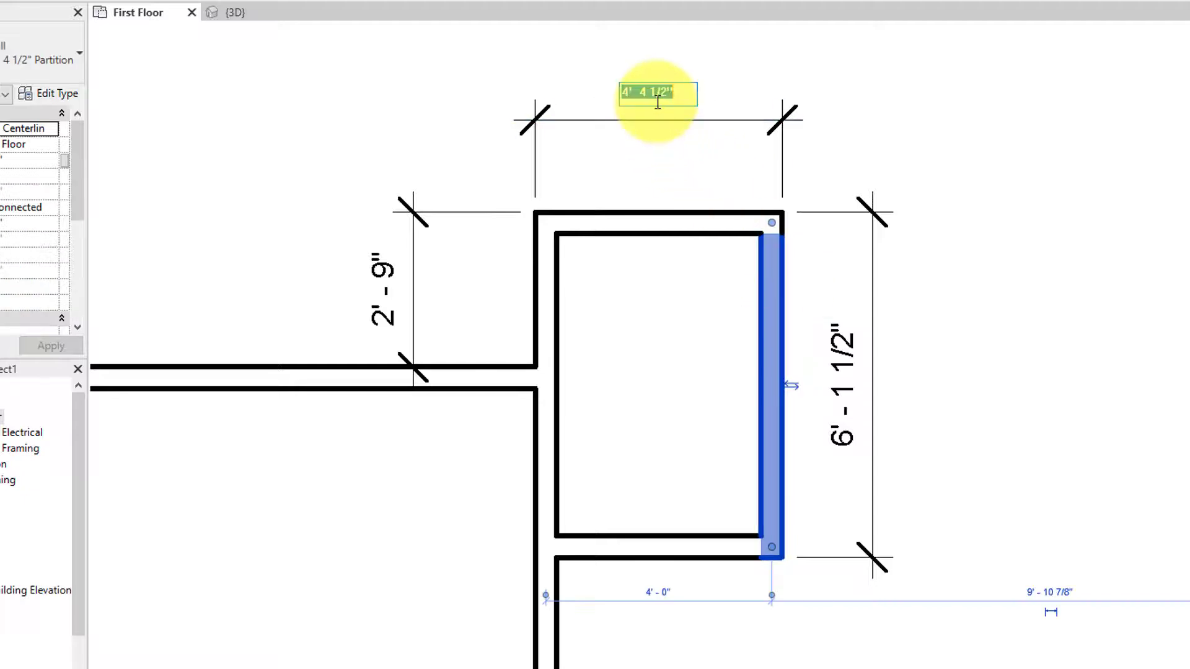
{"action": "type", "text": "3 0"}
{"action": "key", "text": "Return"}
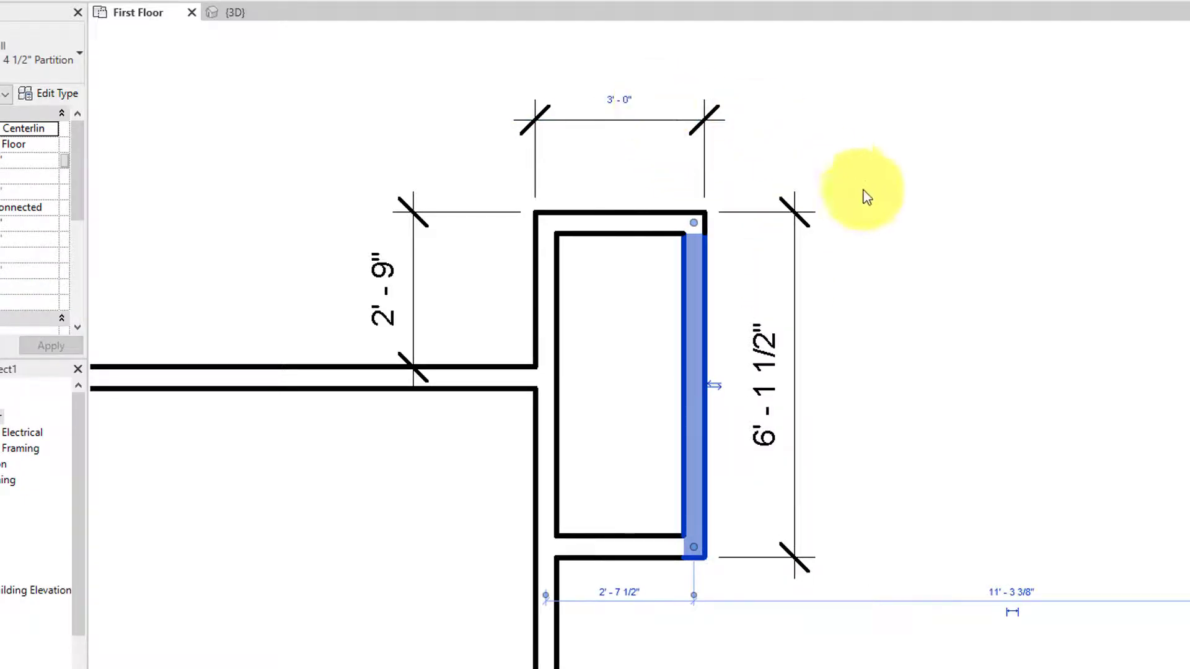
{"action": "left_click", "coordinate": [864, 191]}
Set the small room's depth dimension to 5' 0" by moving its lower wall
{"action": "left_click", "coordinate": [601, 544]}
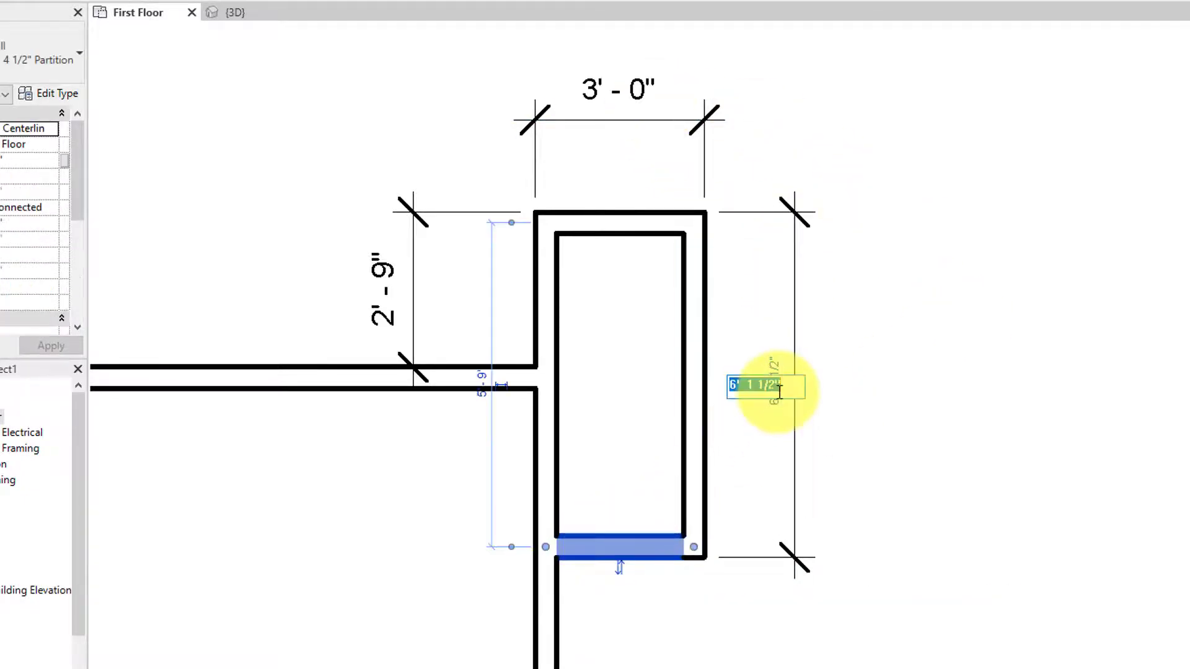
{"action": "type", "text": "5"}
{"action": "key", "text": "Return"}
{"action": "left_click", "coordinate": [911, 417]}
{"action": "scroll", "coordinate": [706, 443], "scroll_direction": "down", "scroll_amount": 2}
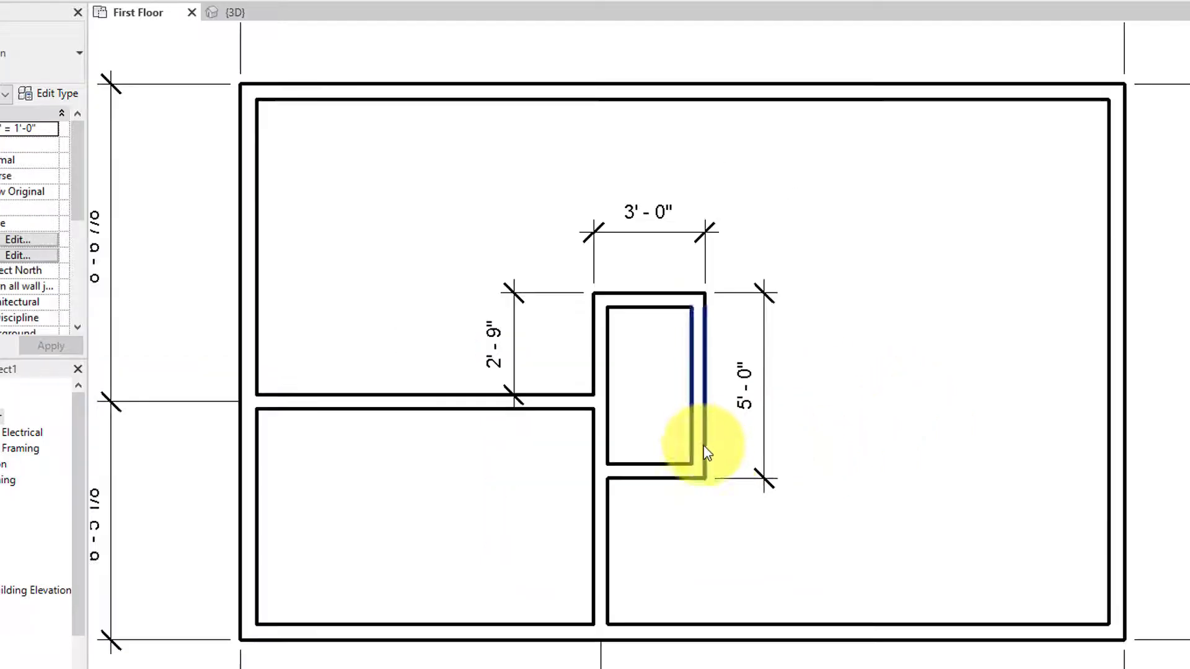